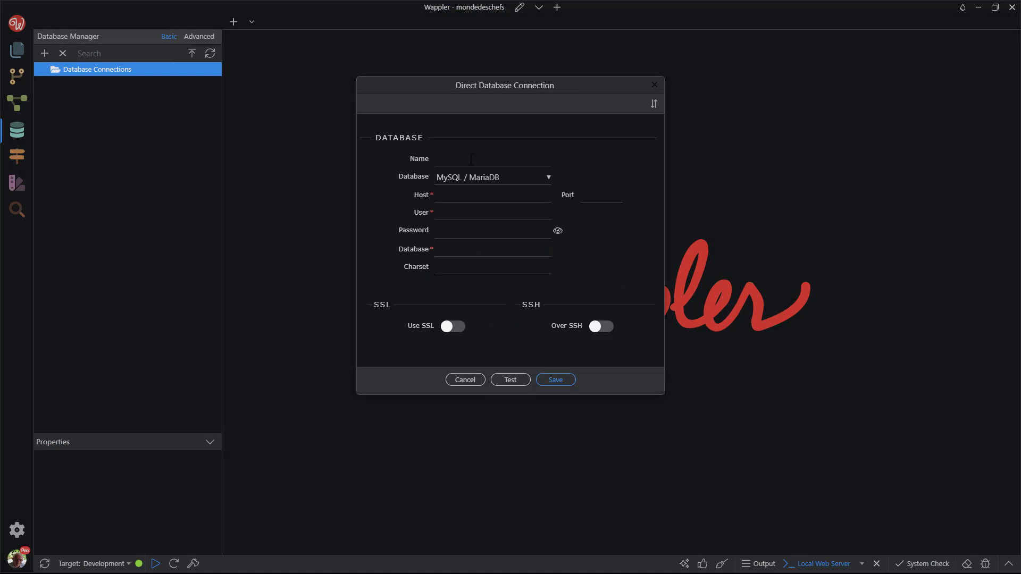
Name the new direct database connection db and set its database type to SQLite
{"action": "left_click", "coordinate": [472, 159]}
{"action": "type", "text": "db"}
{"action": "left_click", "coordinate": [520, 177]}
{"action": "left_click", "coordinate": [461, 233]}
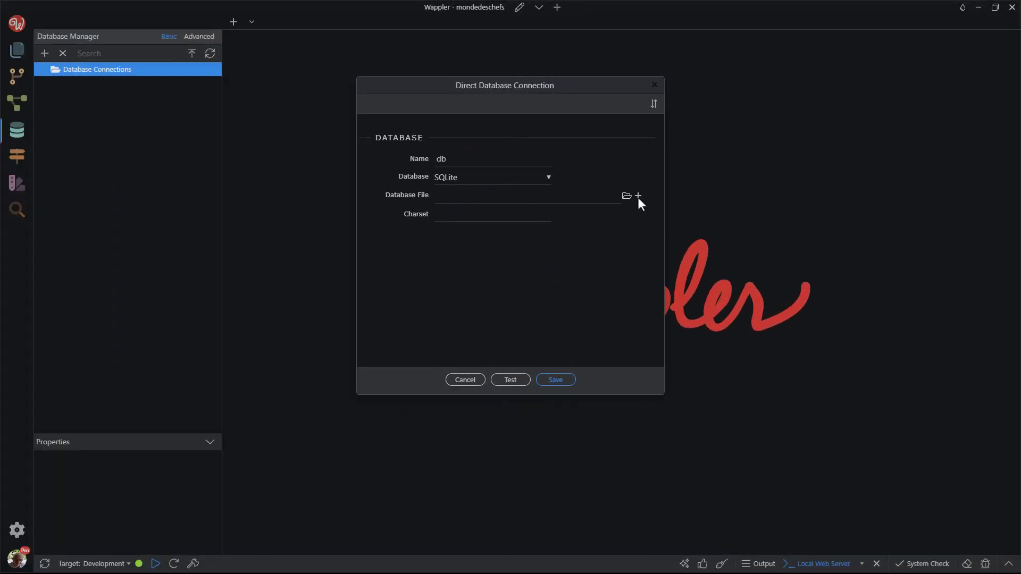
Create a database file named database in the mondedeschefs folder for the connection and save the connection
{"action": "left_click", "coordinate": [638, 196]}
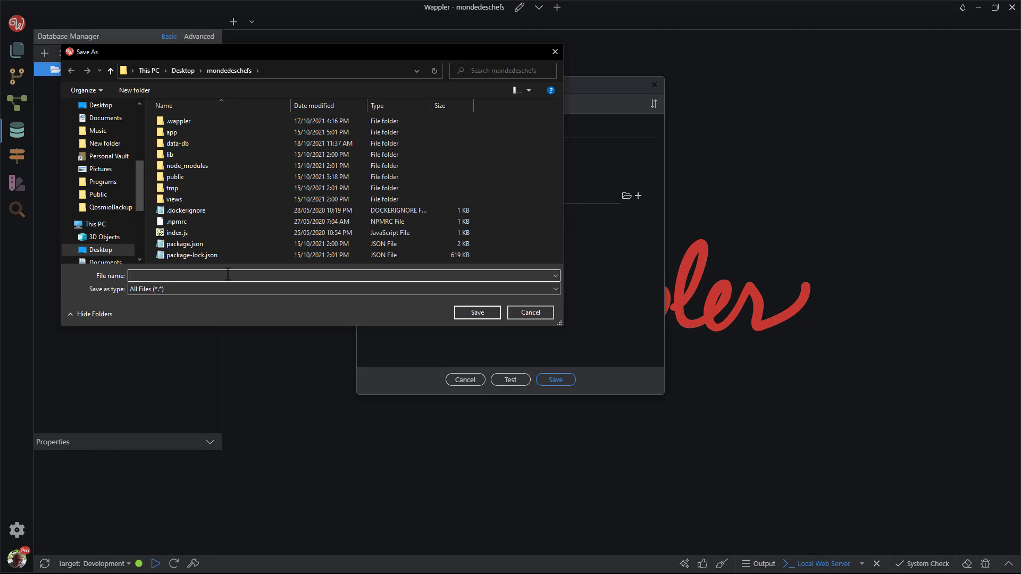
{"action": "type", "text": "database"}
{"action": "left_click", "coordinate": [476, 313]}
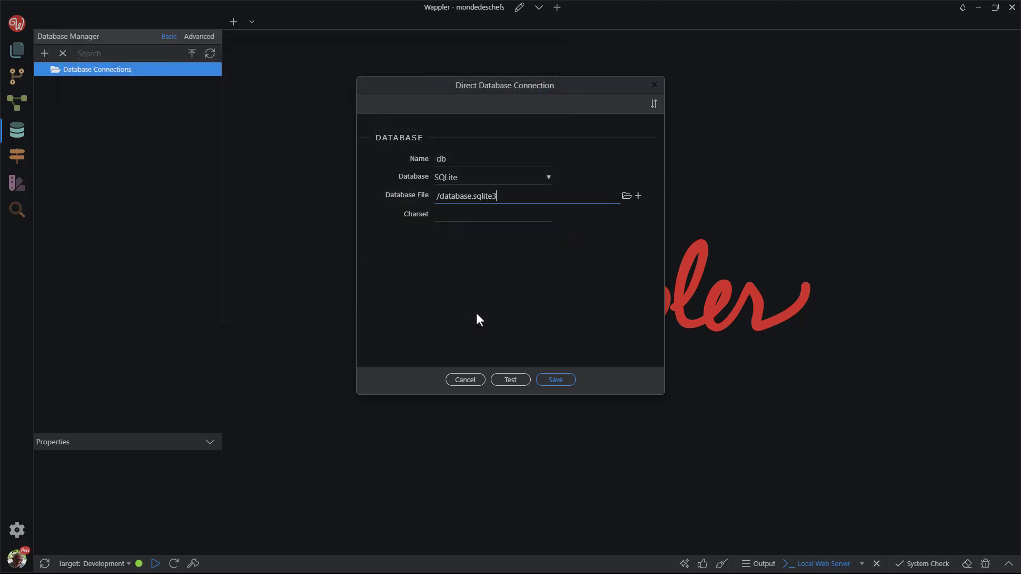
{"action": "left_click", "coordinate": [567, 381]}
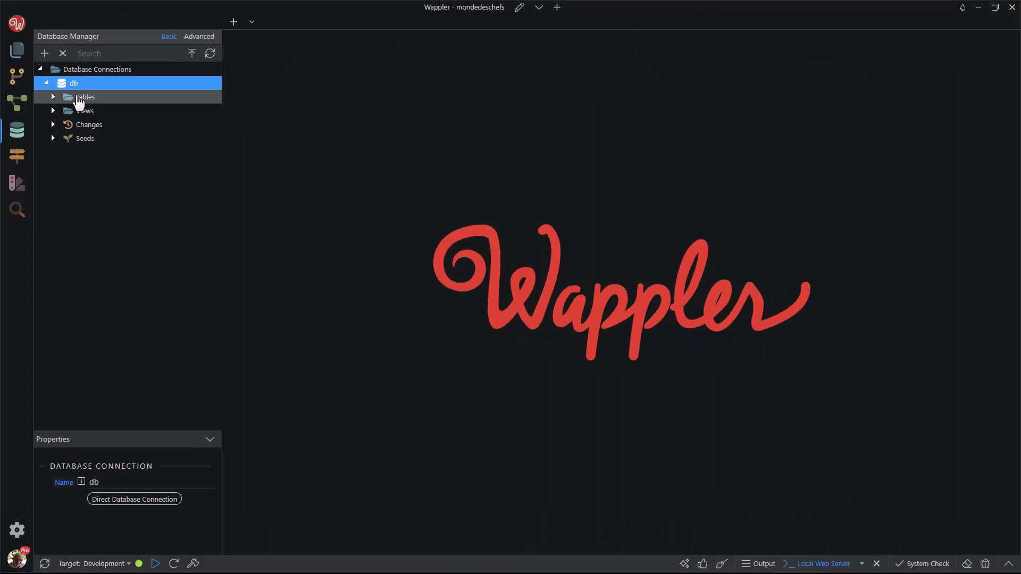
Add a new table named users to the db connection
{"action": "right_click", "coordinate": [79, 101]}
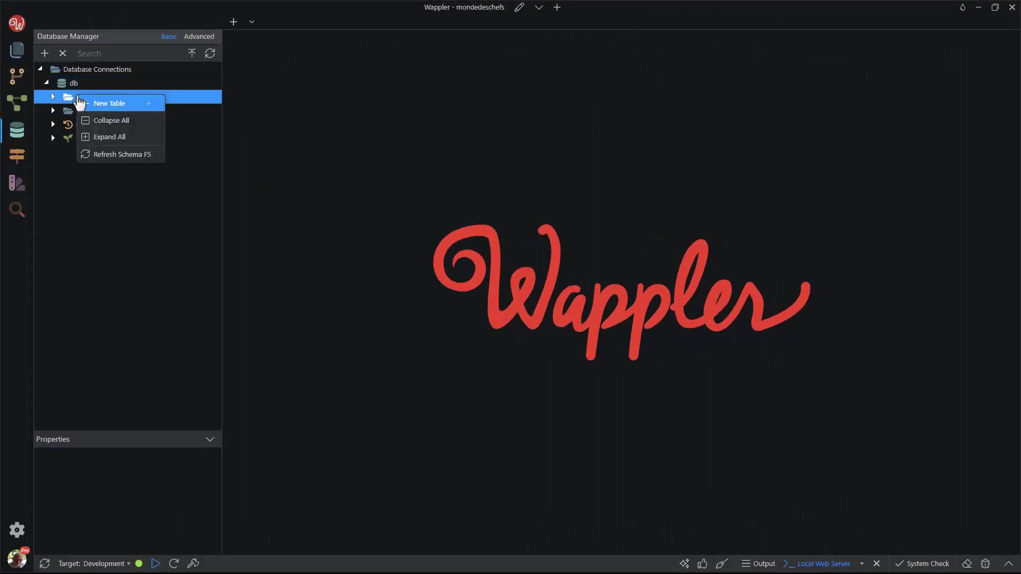
{"action": "left_click", "coordinate": [120, 106]}
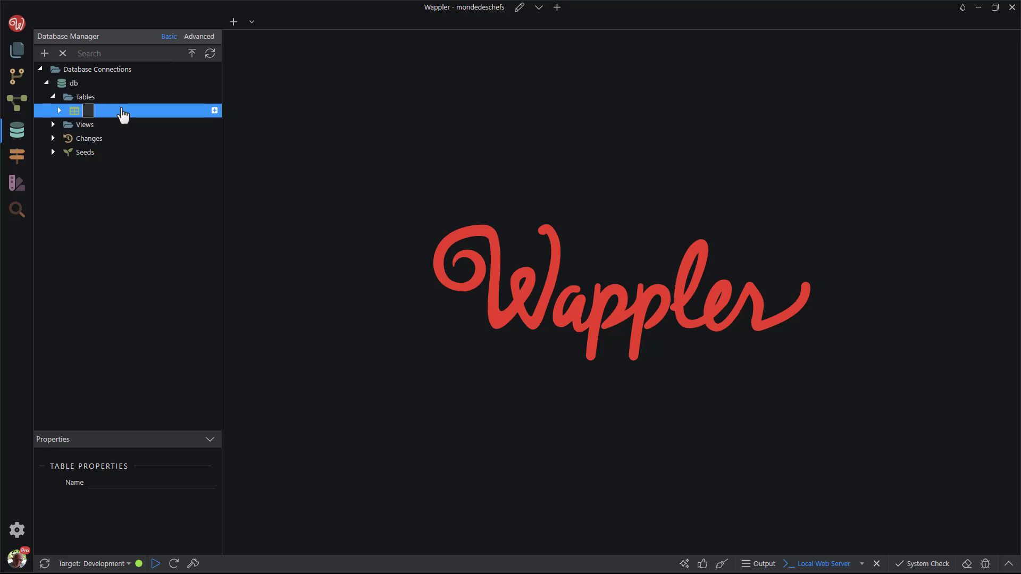
{"action": "type", "text": "users"}
{"action": "key", "text": "Return"}
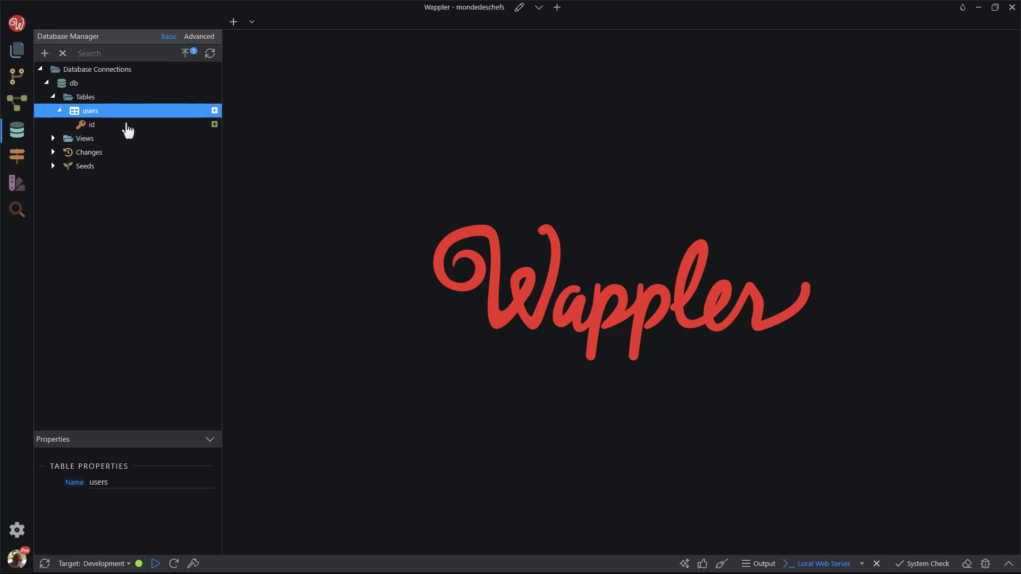
Rename the id key field of the users table to userID
{"action": "left_click", "coordinate": [88, 126]}
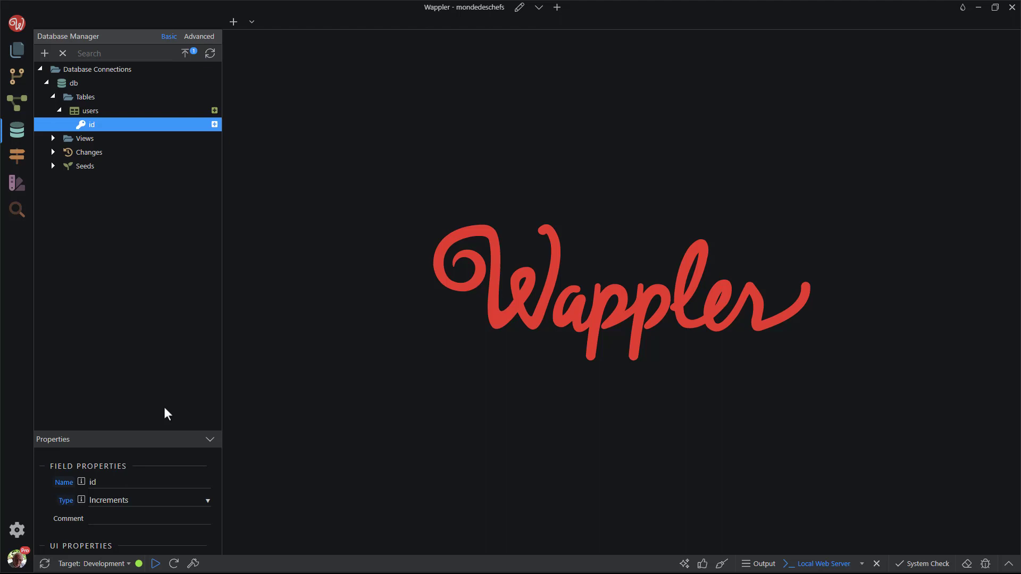
{"action": "right_click", "coordinate": [92, 125]}
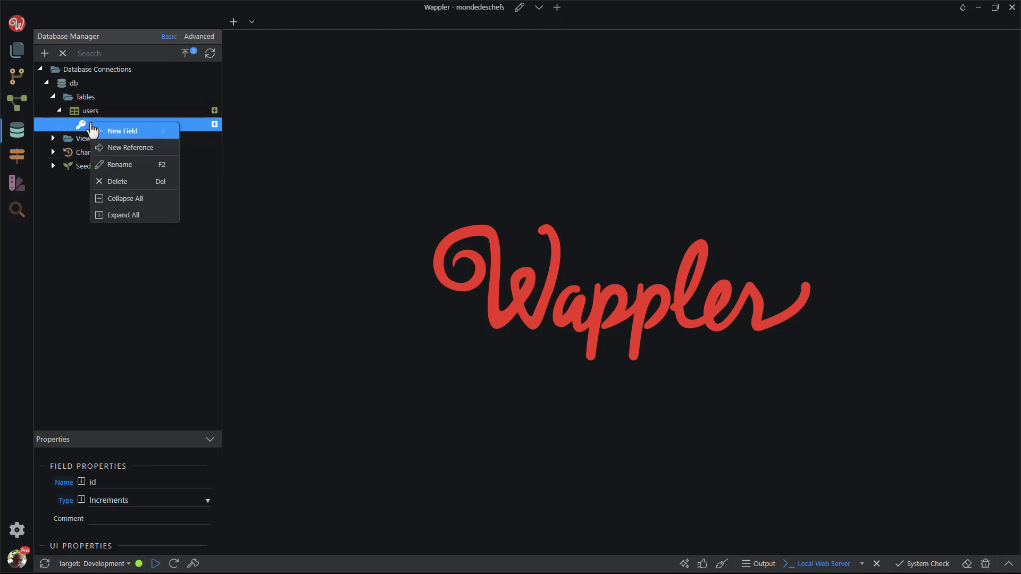
{"action": "left_click", "coordinate": [125, 165]}
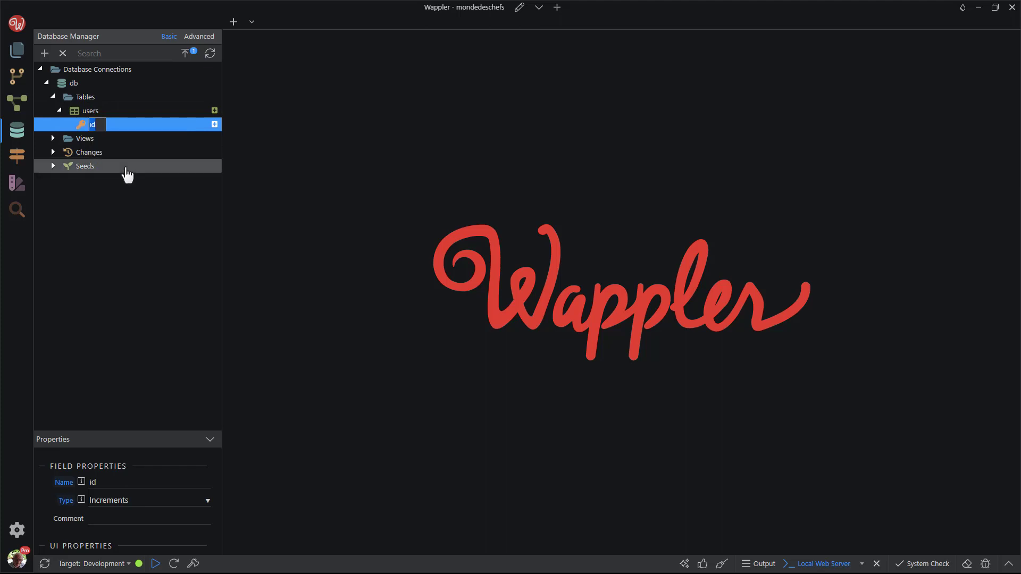
{"action": "type", "text": "userID"}
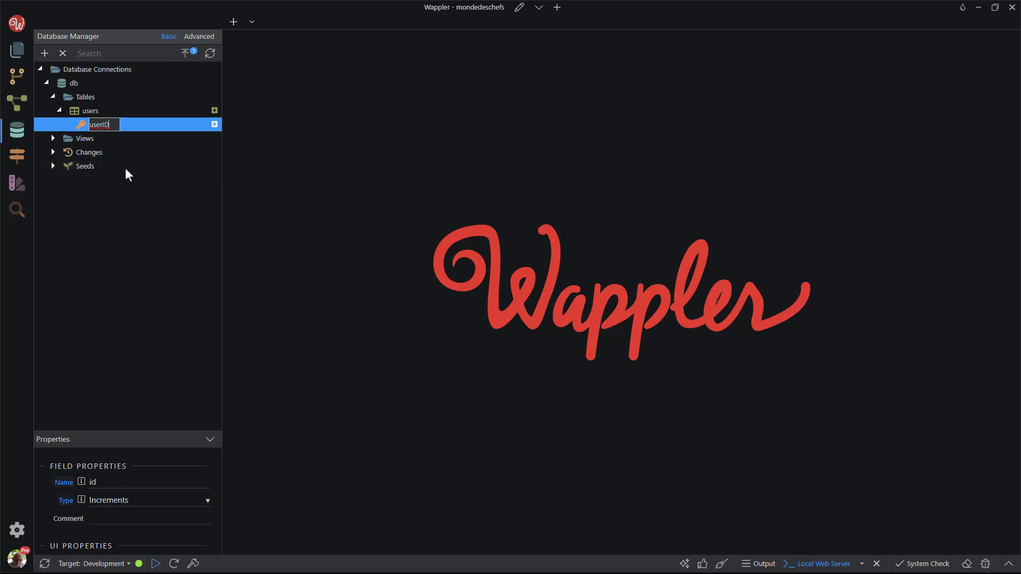
{"action": "key", "text": "Return"}
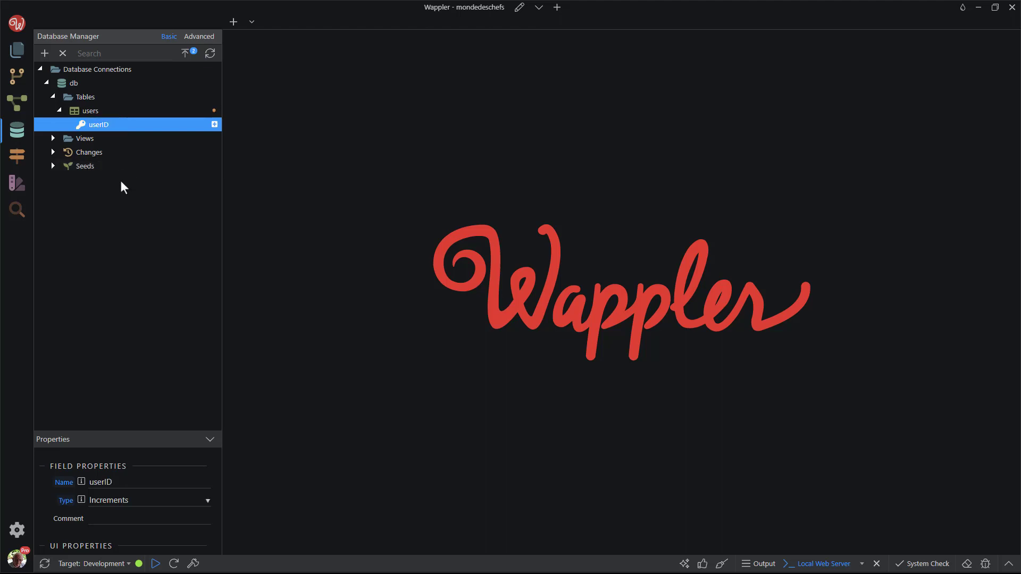
Add a string field named firstname to the users table
{"action": "right_click", "coordinate": [103, 135]}
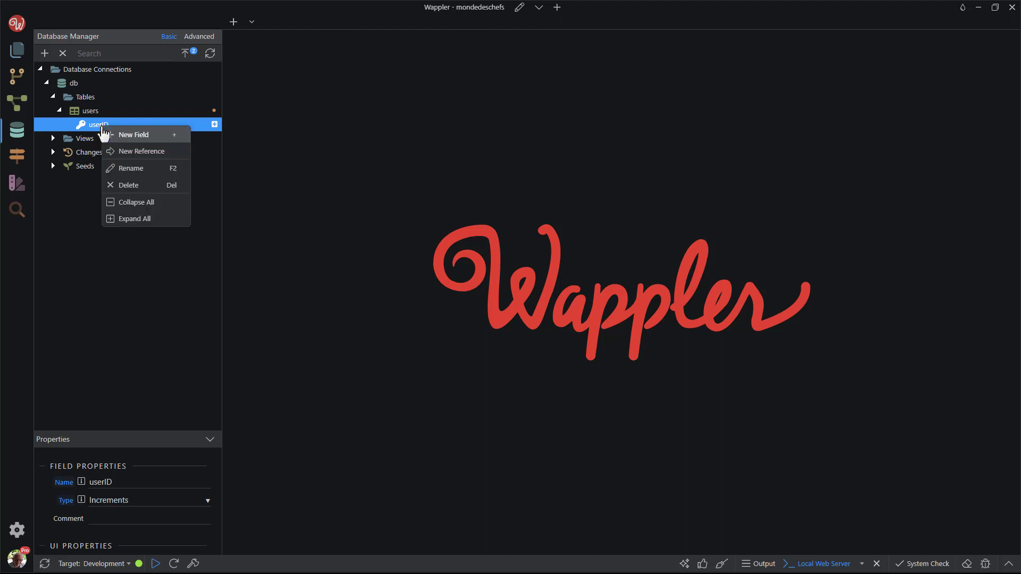
{"action": "left_click", "coordinate": [133, 139]}
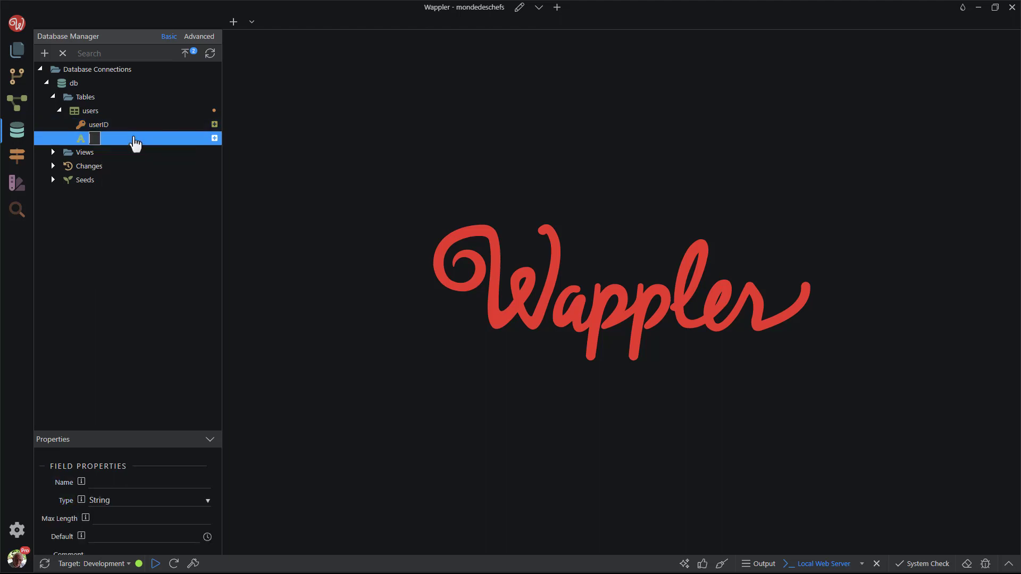
{"action": "type", "text": "firstname"}
{"action": "left_click", "coordinate": [132, 153]}
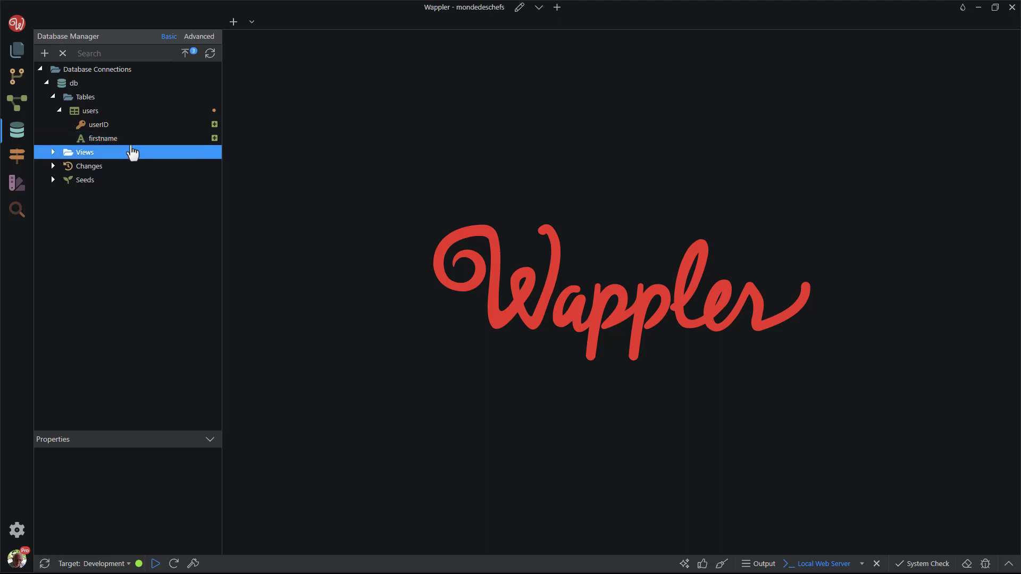
Add a string field named lastname below firstname in the users table
{"action": "left_click", "coordinate": [125, 139]}
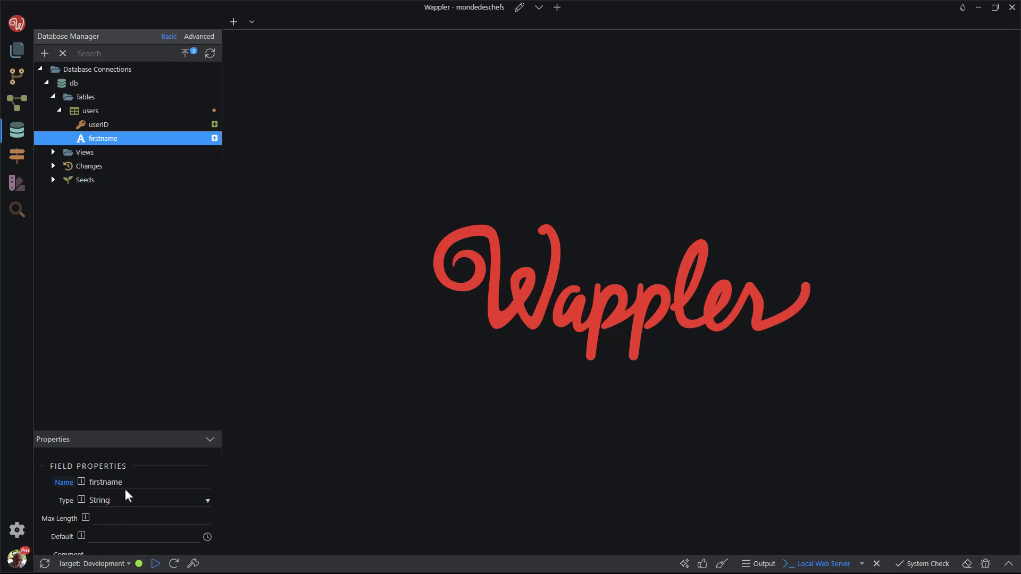
{"action": "right_click", "coordinate": [118, 138]}
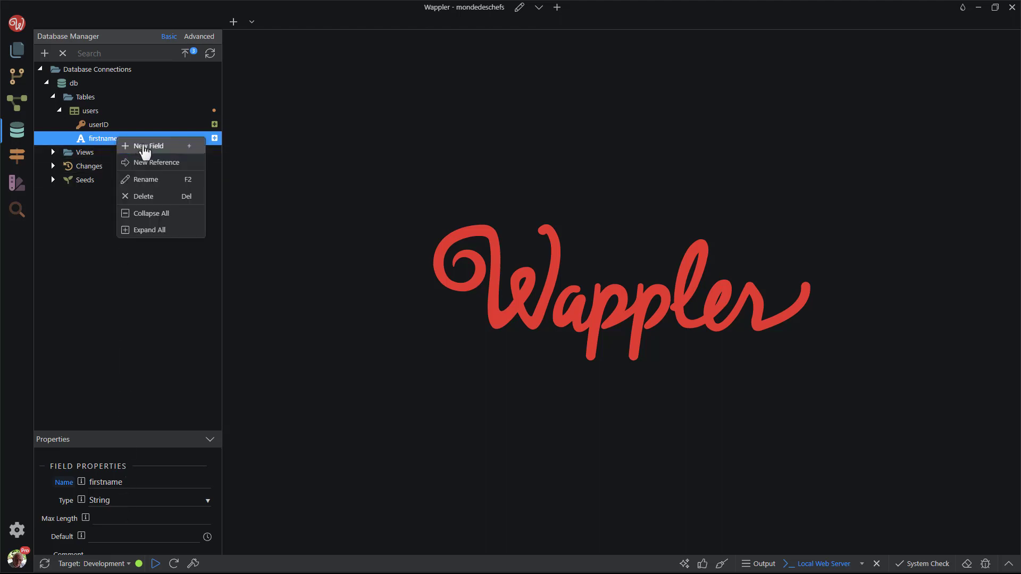
{"action": "left_click", "coordinate": [143, 146]}
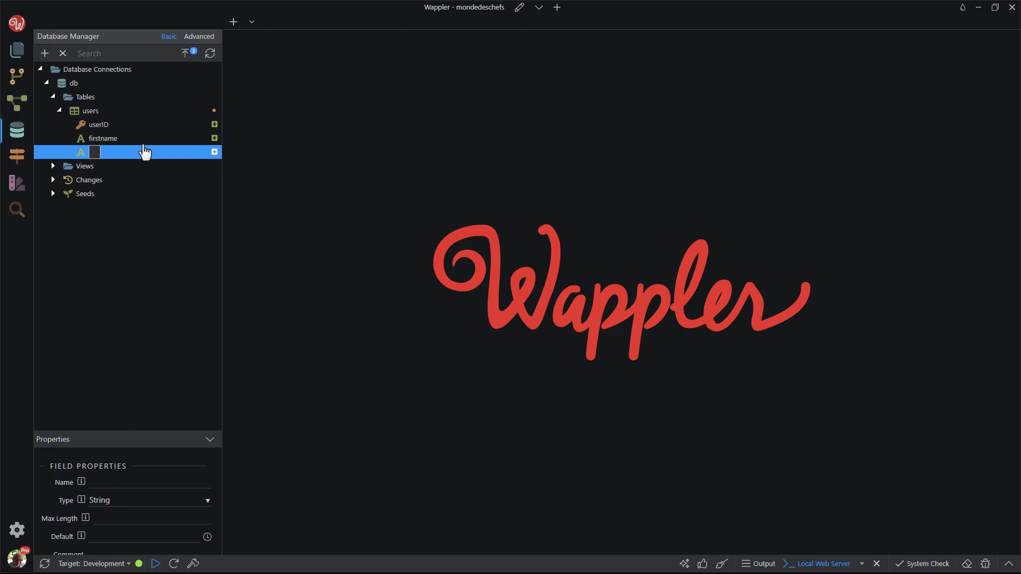
{"action": "type", "text": "lastname"}
{"action": "key", "text": "Return"}
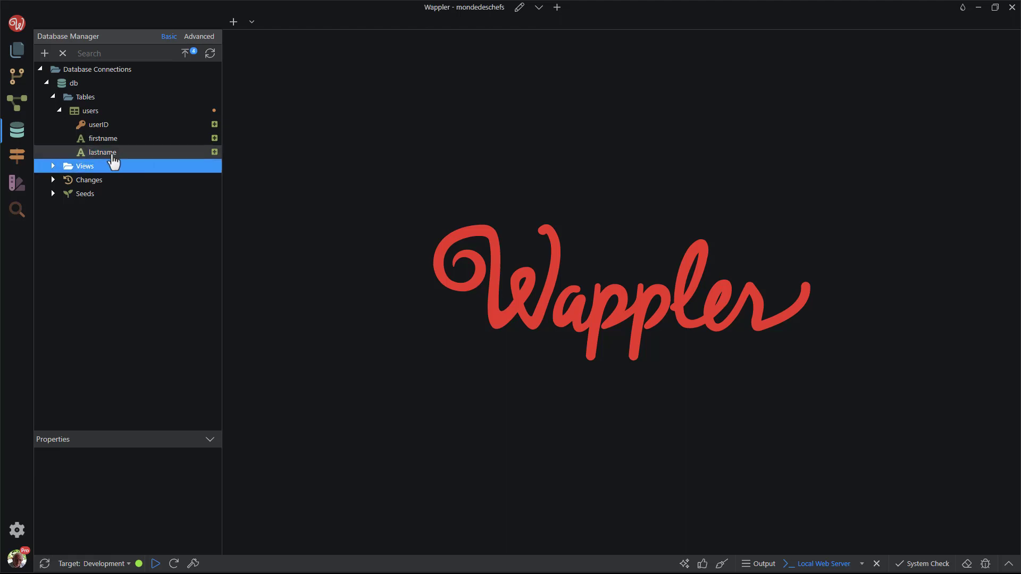
Add a string field named email below lastname in the users table
{"action": "right_click", "coordinate": [106, 154]}
{"action": "left_click", "coordinate": [137, 160]}
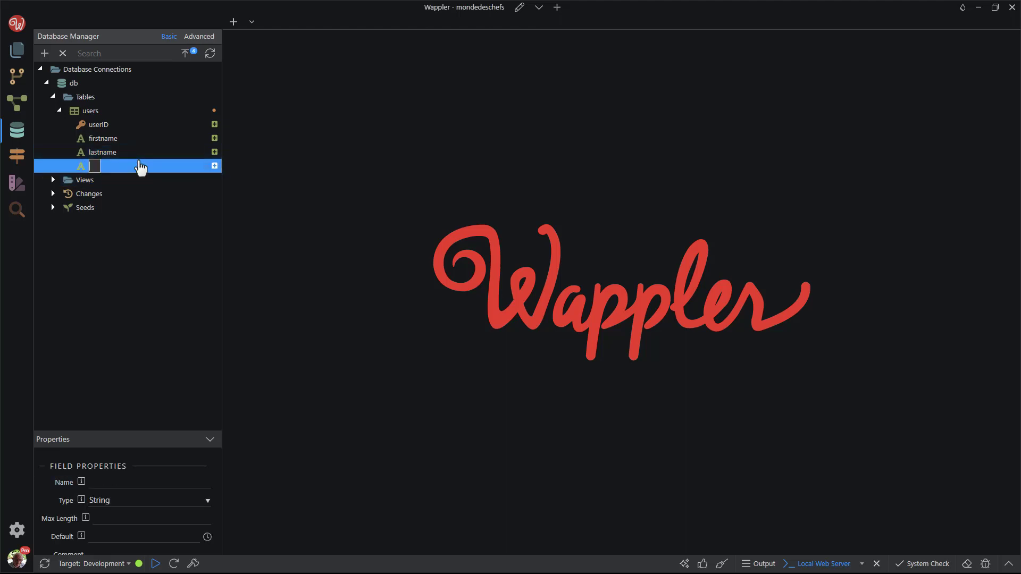
{"action": "type", "text": "email"}
{"action": "left_click", "coordinate": [142, 193]}
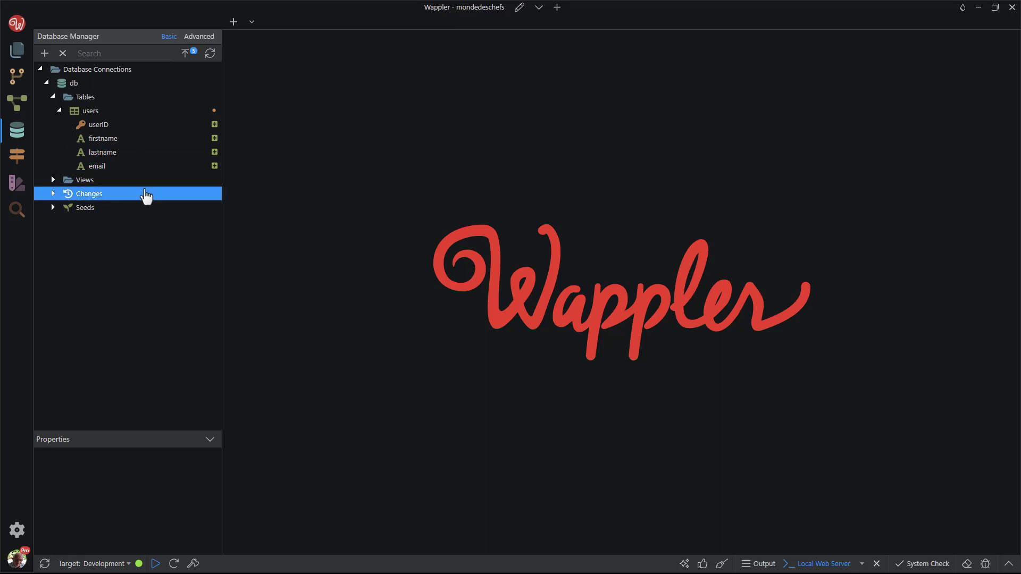
Add a string field named password below email in the users table
{"action": "right_click", "coordinate": [109, 169]}
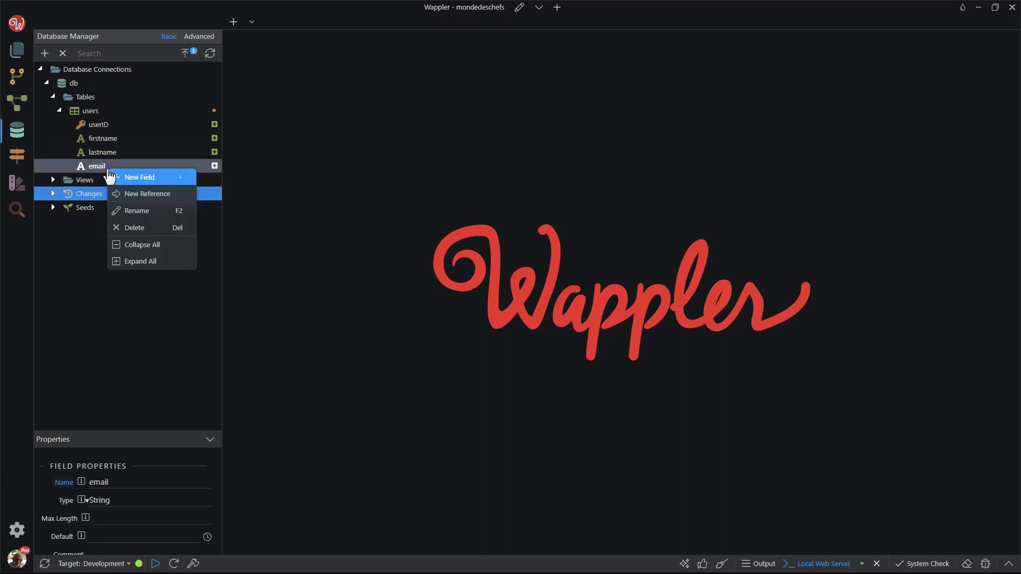
{"action": "left_click", "coordinate": [138, 181]}
{"action": "type", "text": "pas"}
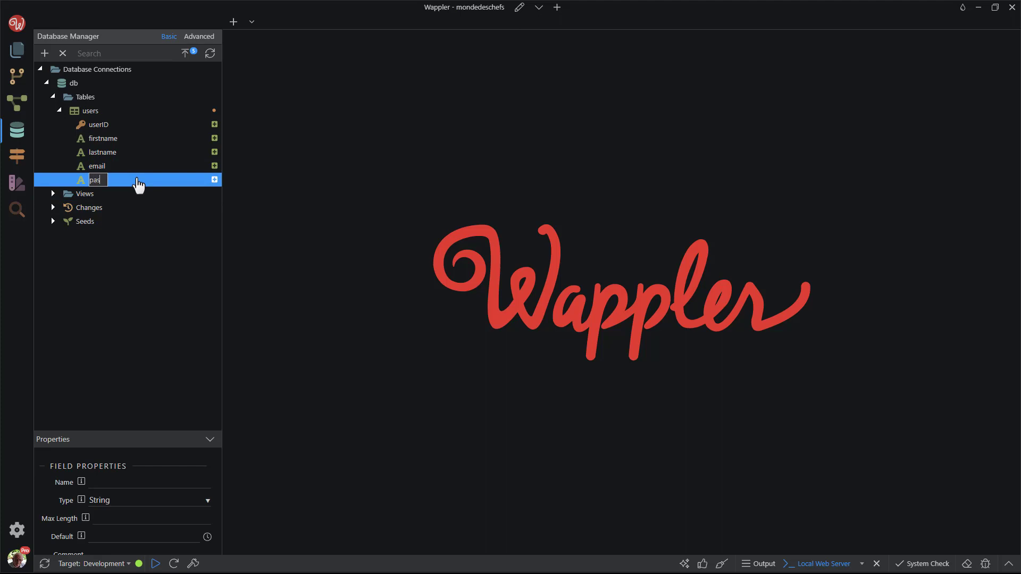
{"action": "type", "text": "sword"}
{"action": "left_click", "coordinate": [146, 223]}
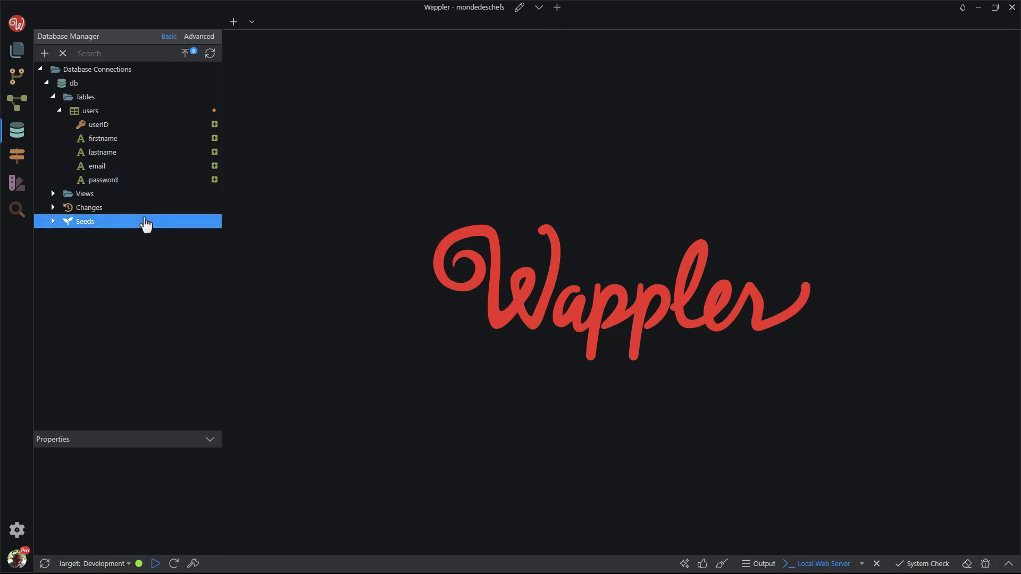
Add a field named group below password in the users table and select it
{"action": "right_click", "coordinate": [119, 181]}
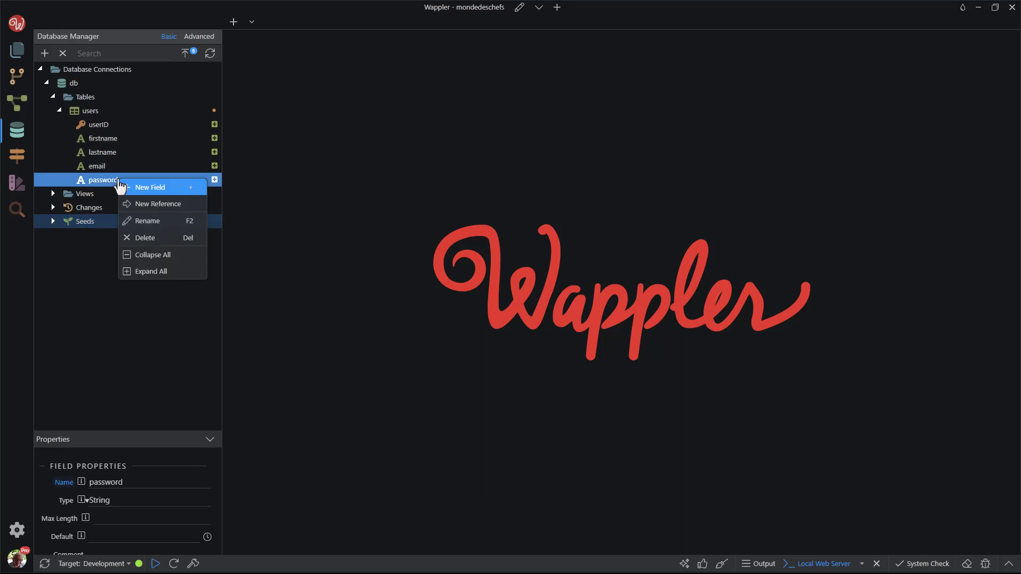
{"action": "left_click", "coordinate": [159, 189]}
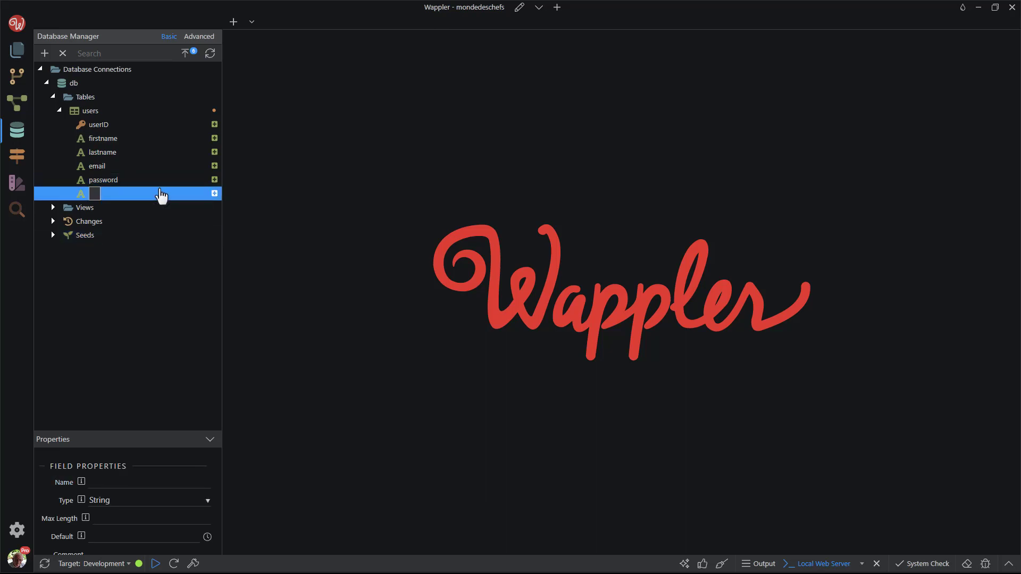
{"action": "type", "text": "group"}
{"action": "key", "text": "Return"}
{"action": "left_click", "coordinate": [152, 207]}
{"action": "left_click", "coordinate": [151, 195]}
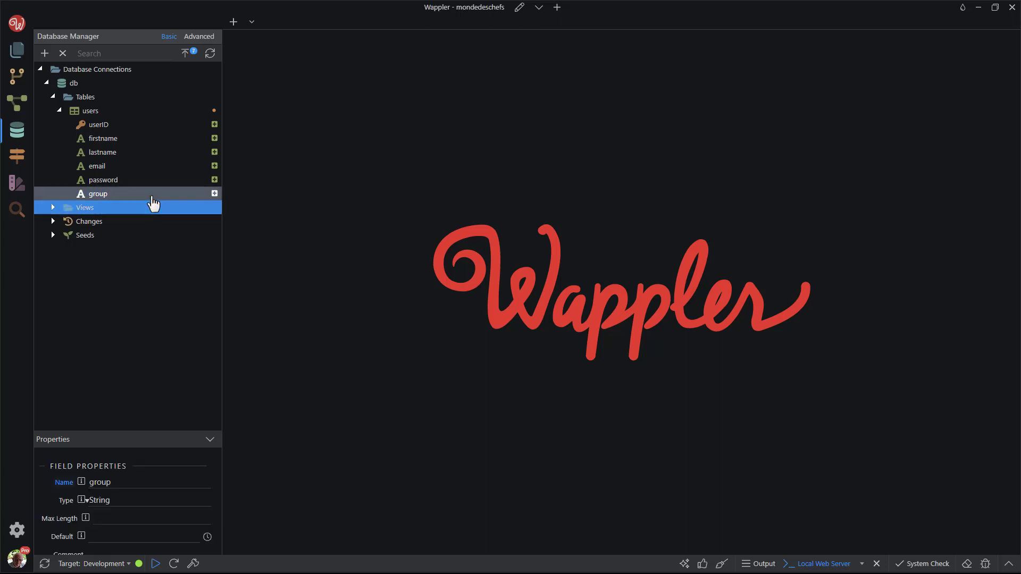
Set the group field's type to Integer and its default value to 1
{"action": "left_click", "coordinate": [135, 500]}
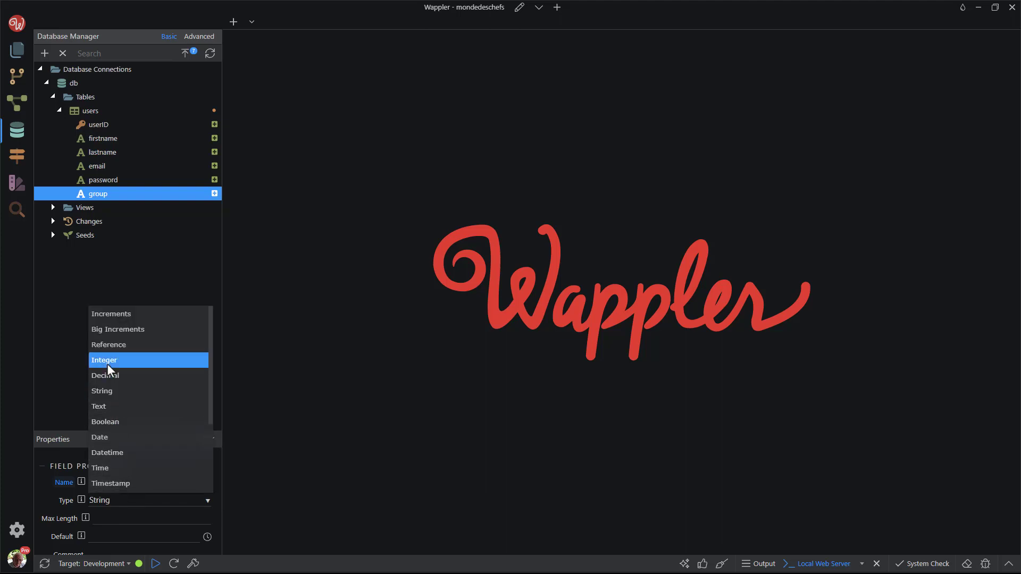
{"action": "left_click", "coordinate": [107, 364]}
{"action": "left_click", "coordinate": [123, 516]}
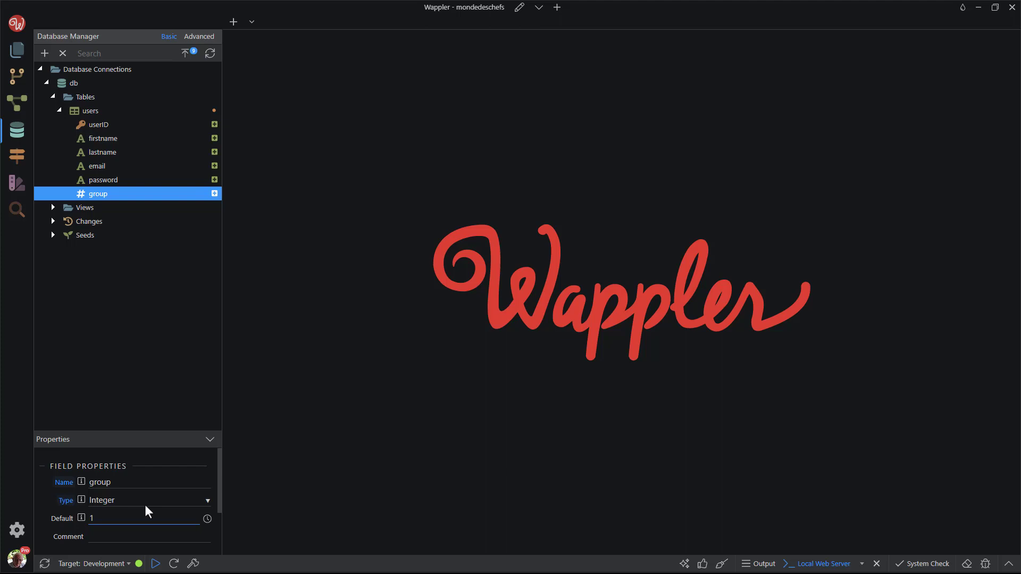
{"action": "key", "text": "Return"}
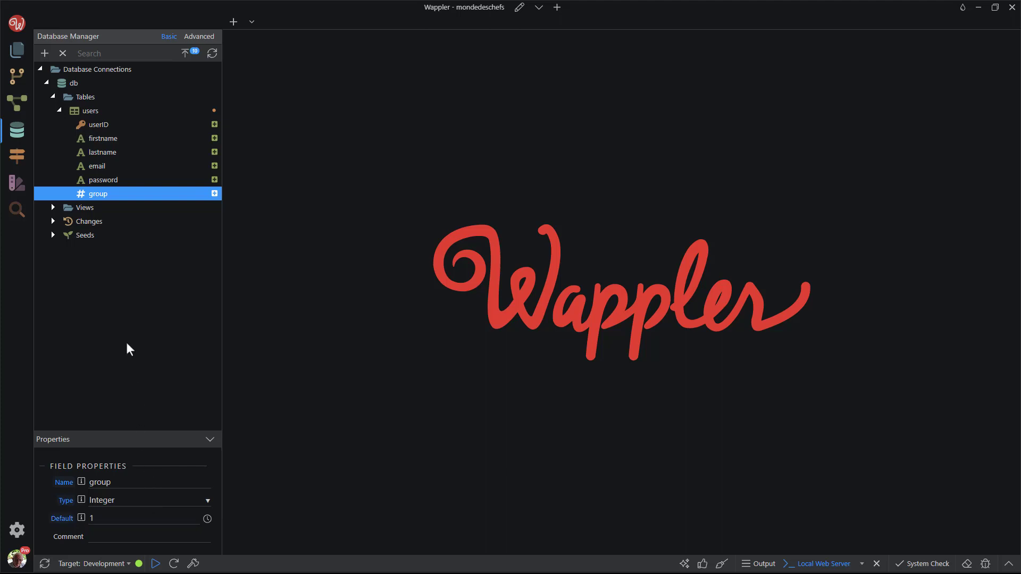
Add a field named status below group in the users table and set its type to Integer
{"action": "right_click", "coordinate": [105, 197]}
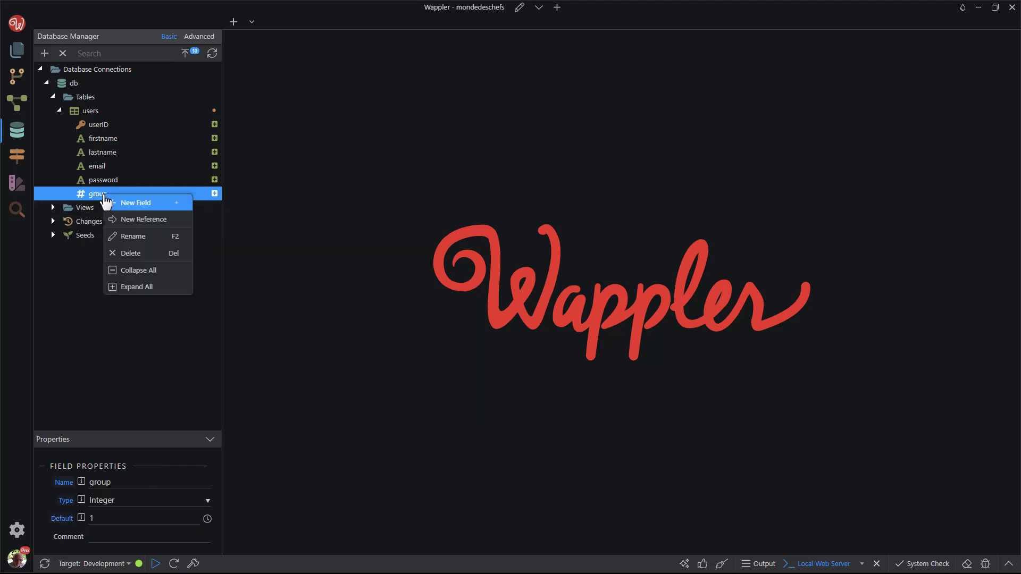
{"action": "left_click", "coordinate": [139, 205]}
{"action": "type", "text": "s"}
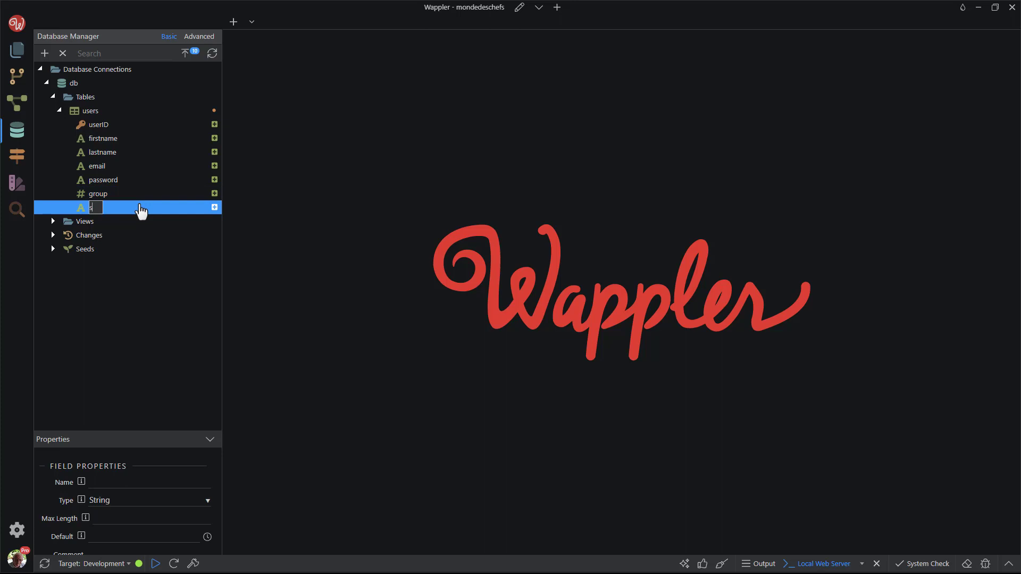
{"action": "type", "text": "tatus"}
{"action": "key", "text": "Return"}
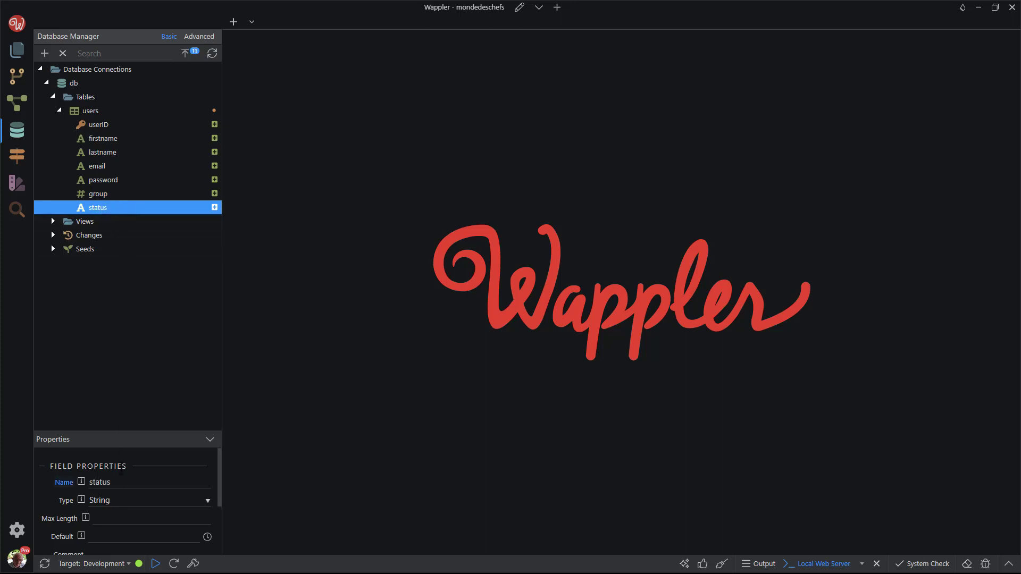
{"action": "left_click", "coordinate": [118, 498]}
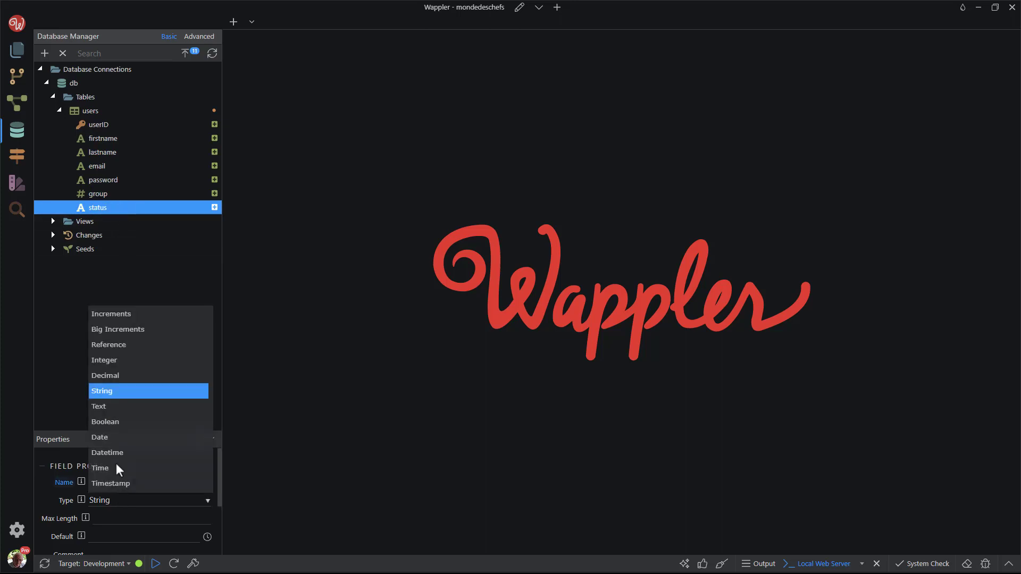
{"action": "left_click", "coordinate": [107, 363]}
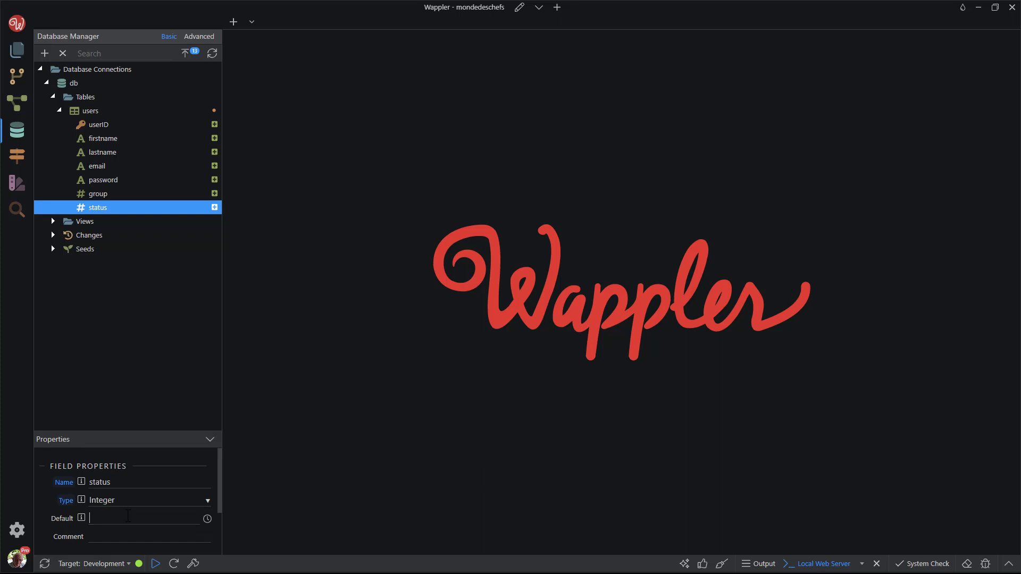
Set the status field's default value to 0 and add a field named created below it in the users table
{"action": "type", "text": "0"}
{"action": "left_click", "coordinate": [126, 382]}
{"action": "right_click", "coordinate": [106, 212]}
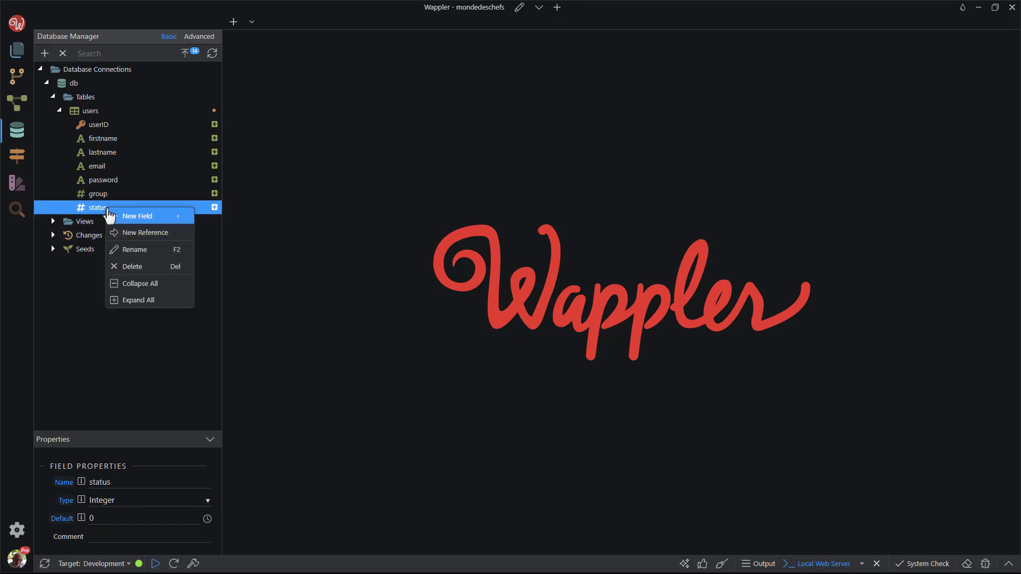
{"action": "left_click", "coordinate": [132, 215]}
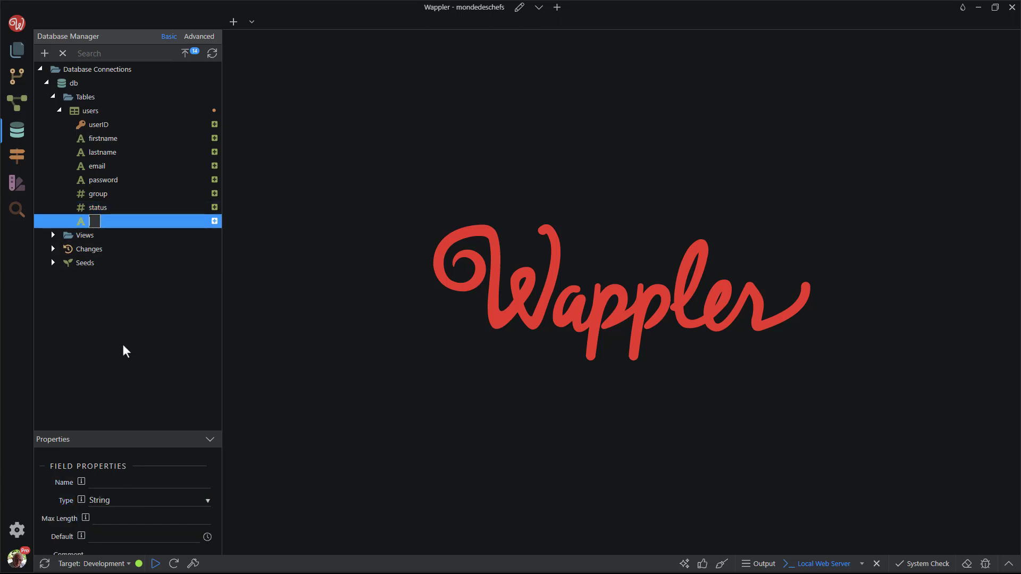
{"action": "type", "text": "created"}
{"action": "key", "text": "Return"}
Set the created field's type to Timestamp and its default to the current time, knex.fn.now()
{"action": "left_click", "coordinate": [144, 497]}
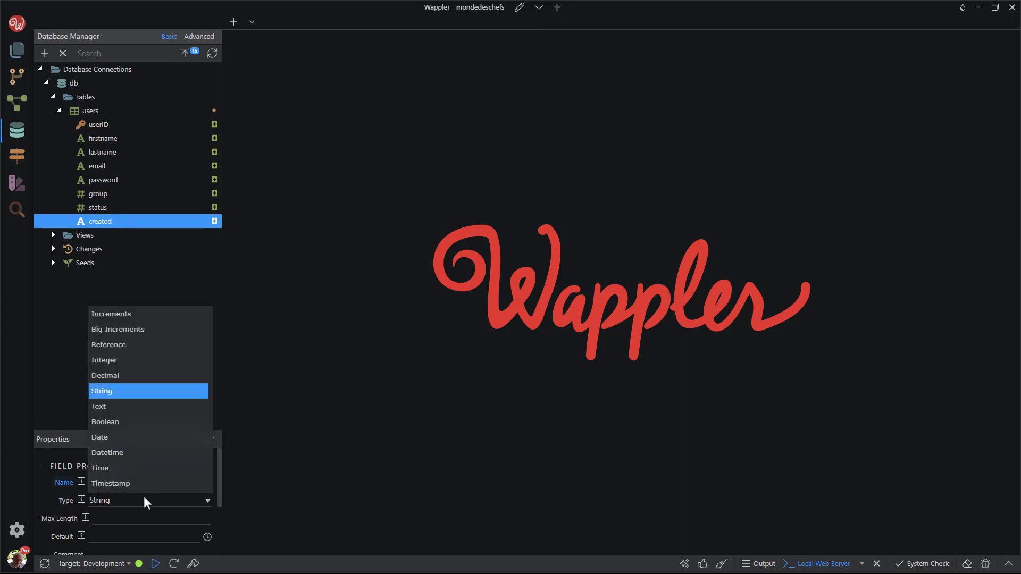
{"action": "left_click", "coordinate": [118, 484]}
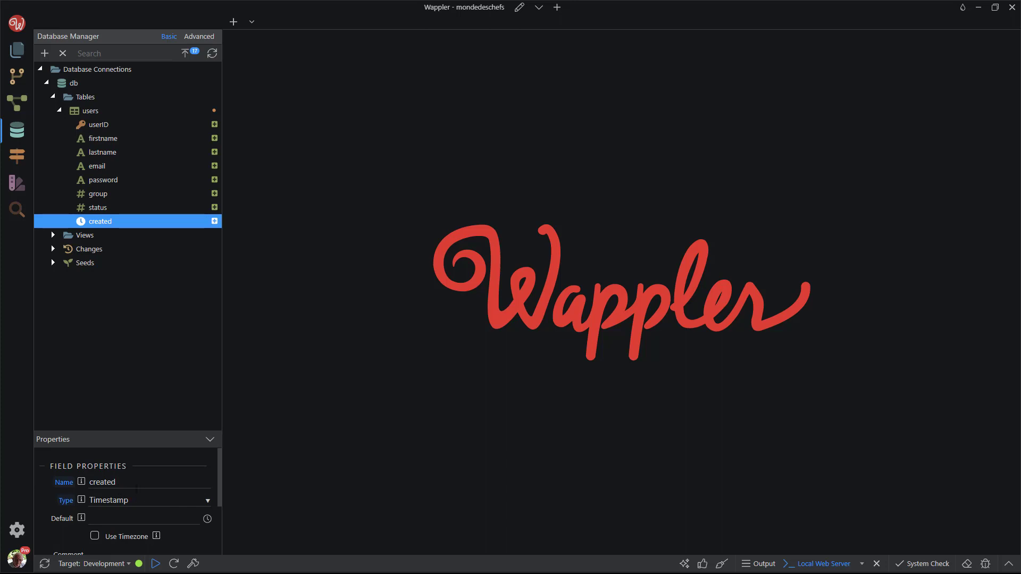
{"action": "left_click", "coordinate": [207, 519]}
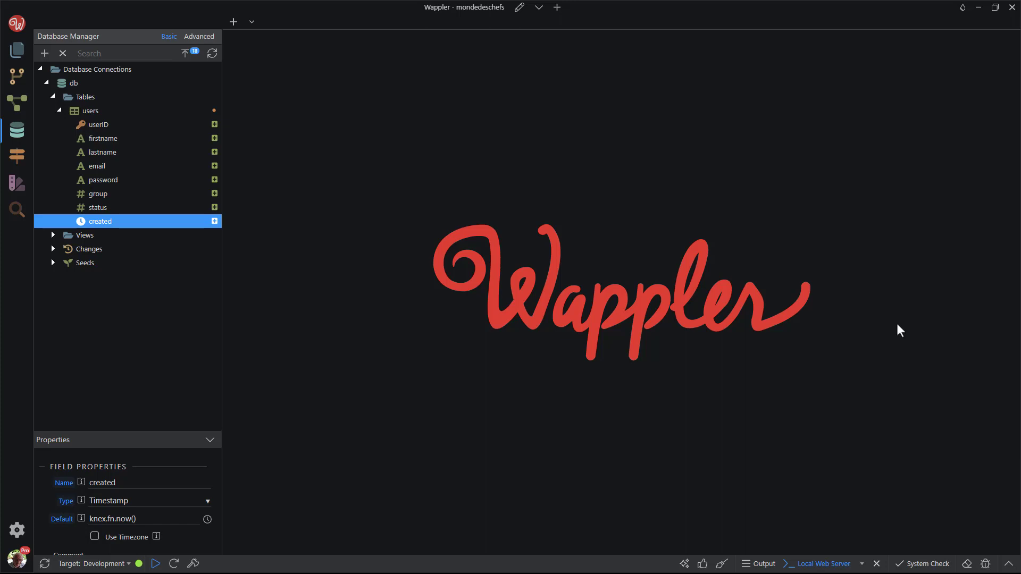
Apply the pending database changes with the description "added users table"
{"action": "left_click", "coordinate": [185, 54]}
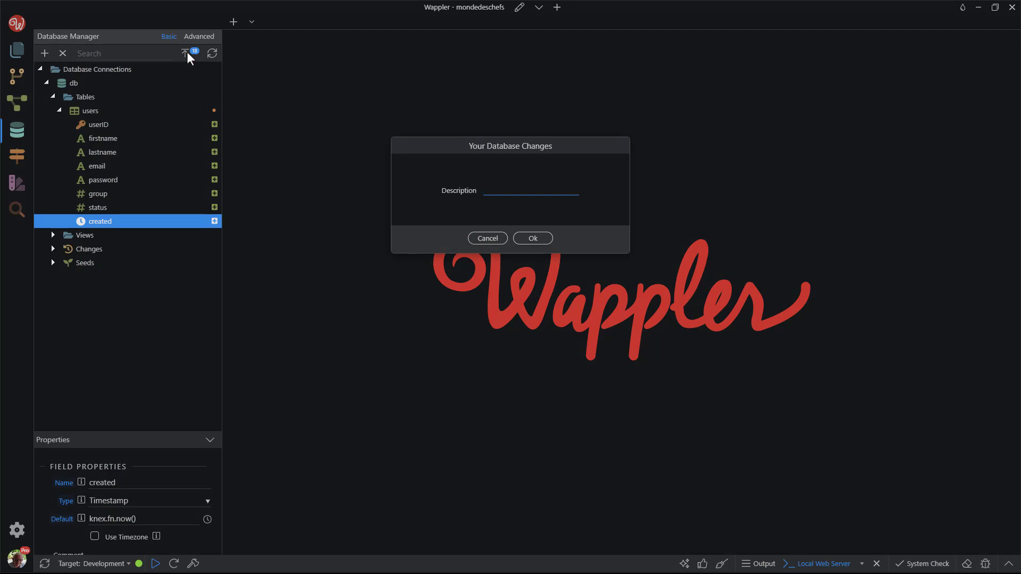
{"action": "type", "text": "added users table"}
{"action": "left_click", "coordinate": [533, 239]}
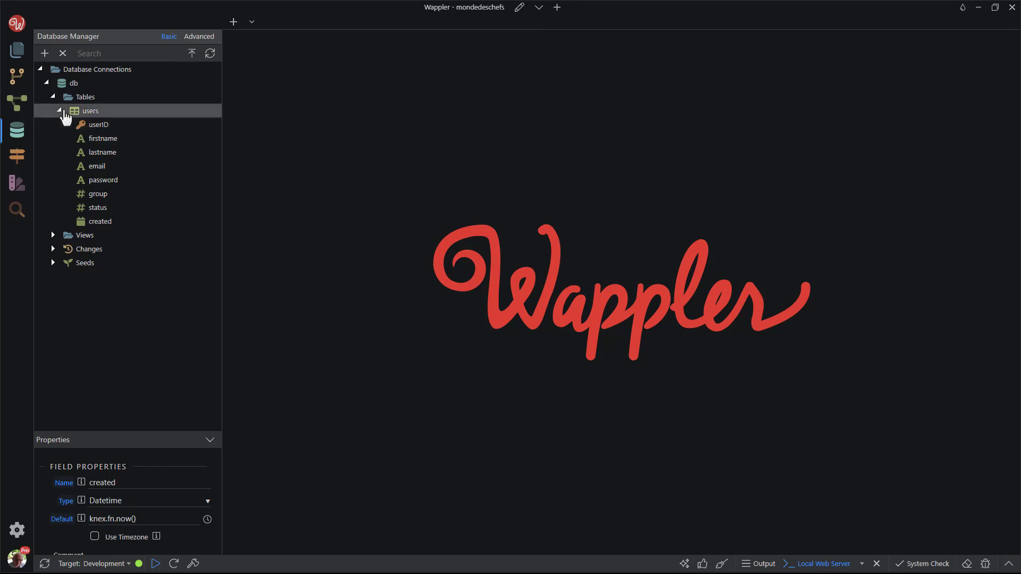
Collapse the users table and create a new table named categories in the db connection
{"action": "left_click", "coordinate": [61, 111]}
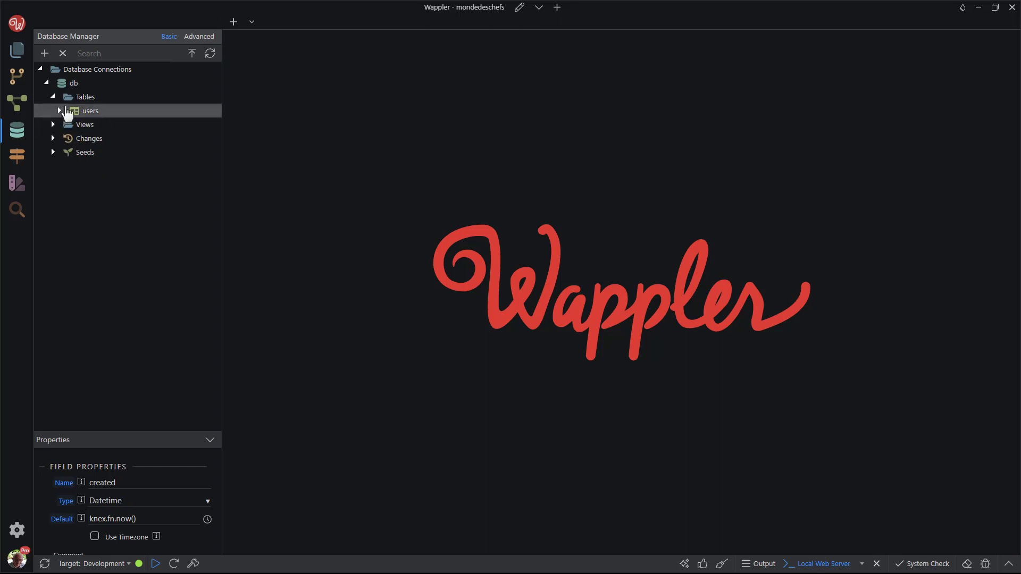
{"action": "right_click", "coordinate": [72, 101]}
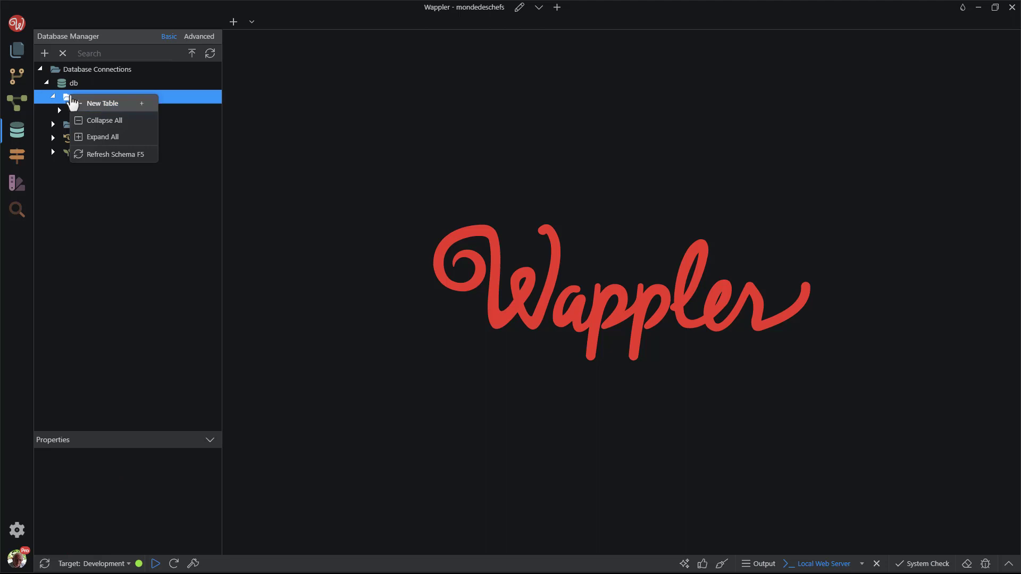
{"action": "left_click", "coordinate": [110, 104]}
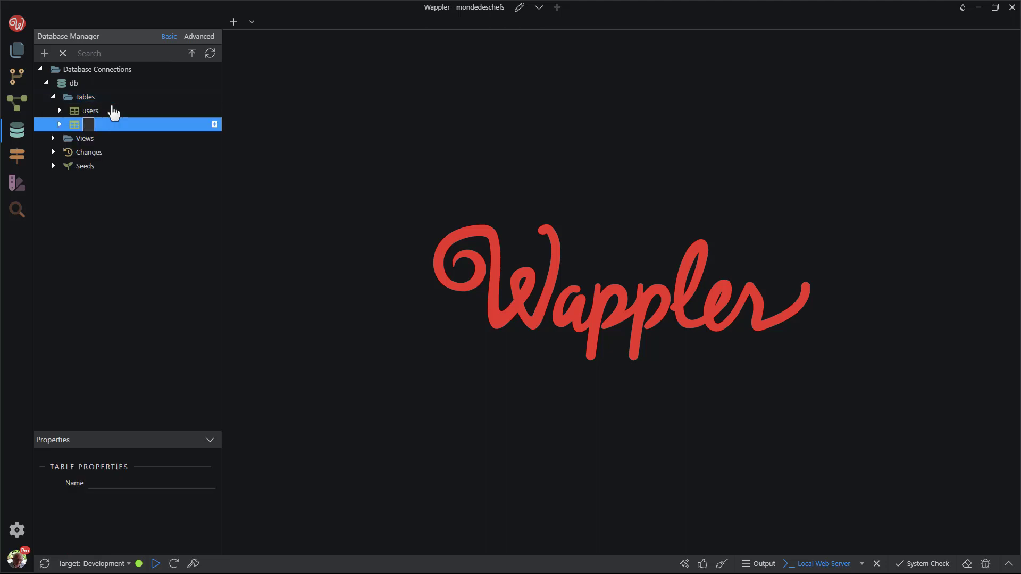
{"action": "type", "text": "categories"}
{"action": "key", "text": "Return"}
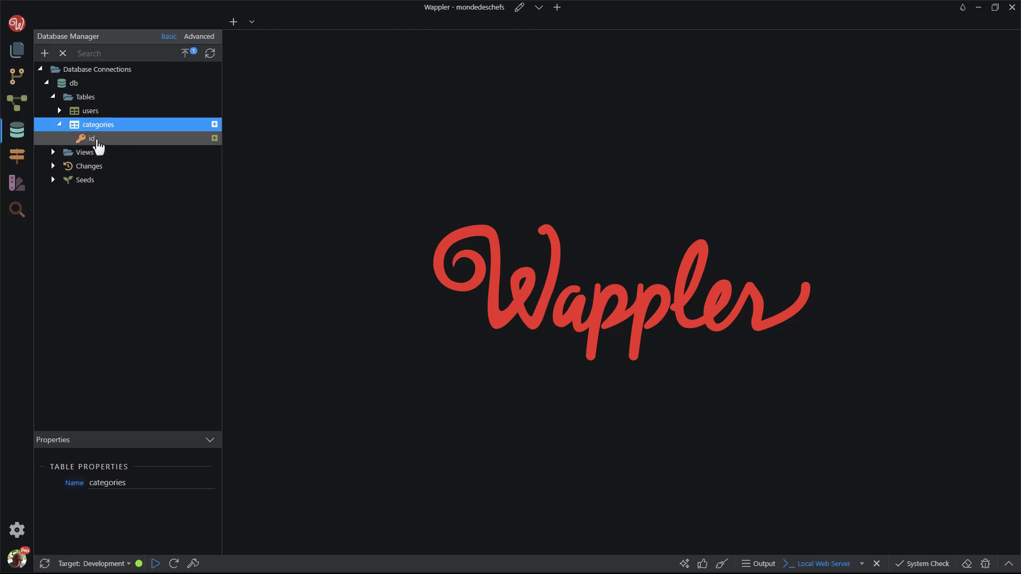
Rename the categories table's id key field to categoryID
{"action": "left_click", "coordinate": [98, 141]}
{"action": "right_click", "coordinate": [97, 141]}
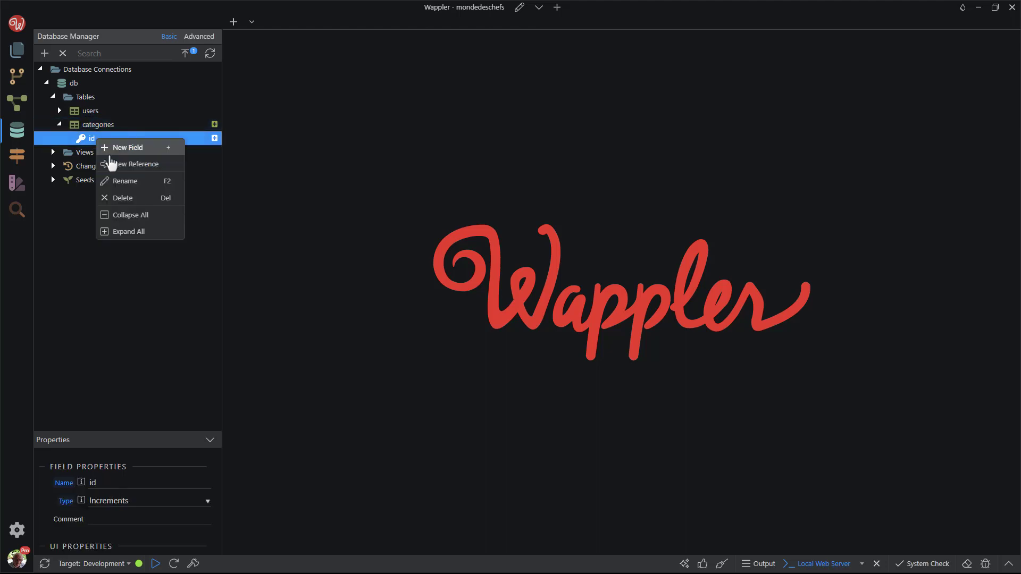
{"action": "left_click", "coordinate": [132, 183]}
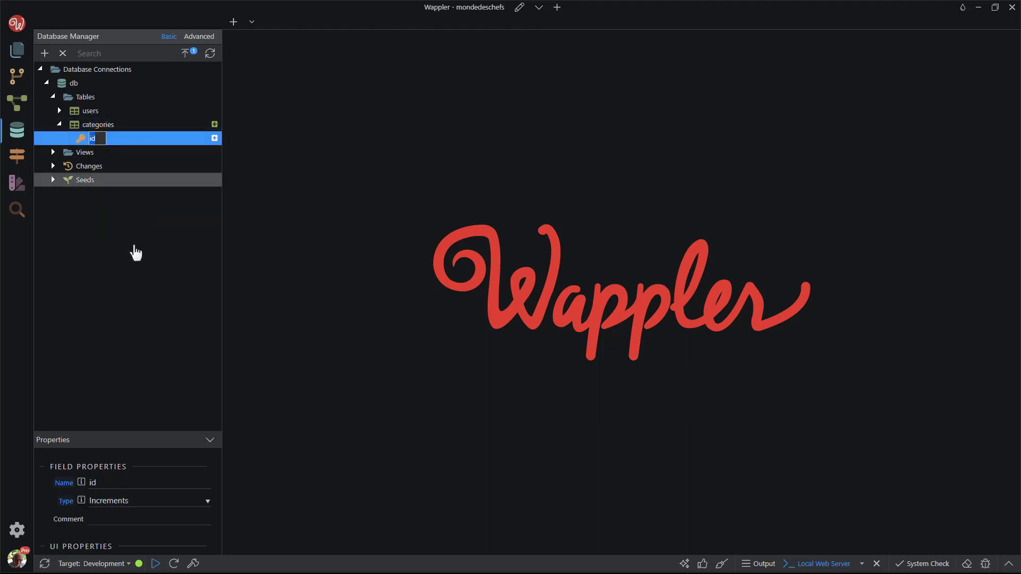
{"action": "type", "text": "ca"}
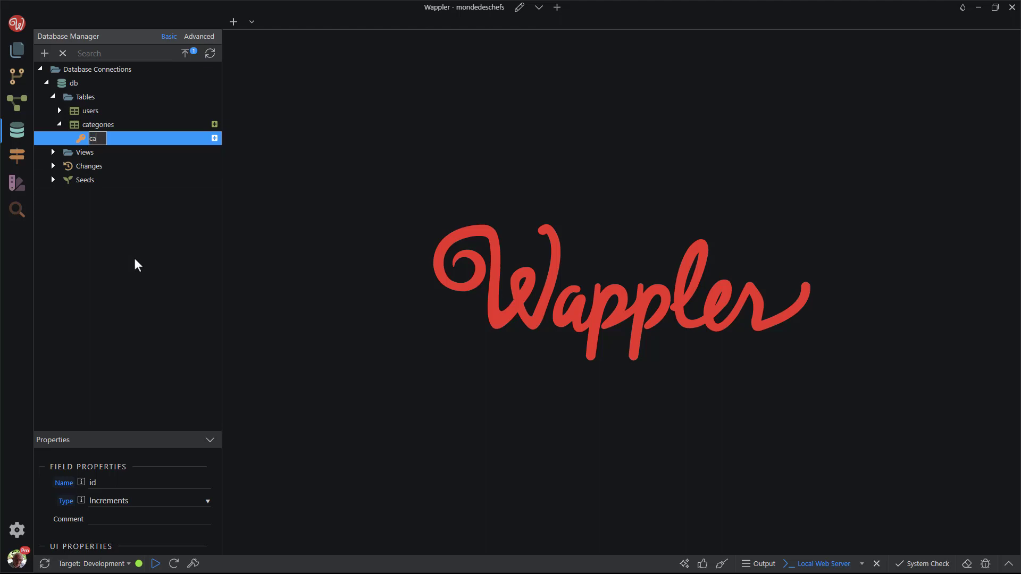
{"action": "type", "text": "tegoryID"}
{"action": "left_click", "coordinate": [116, 153]}
Add a string field named name below categoryID in the categories table
{"action": "right_click", "coordinate": [114, 139]}
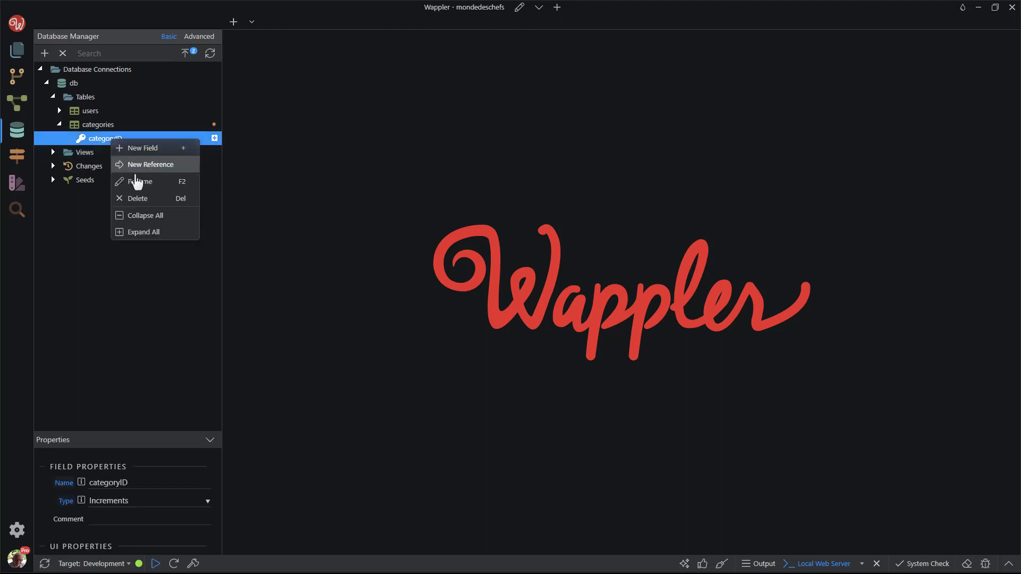
{"action": "left_click", "coordinate": [139, 151]}
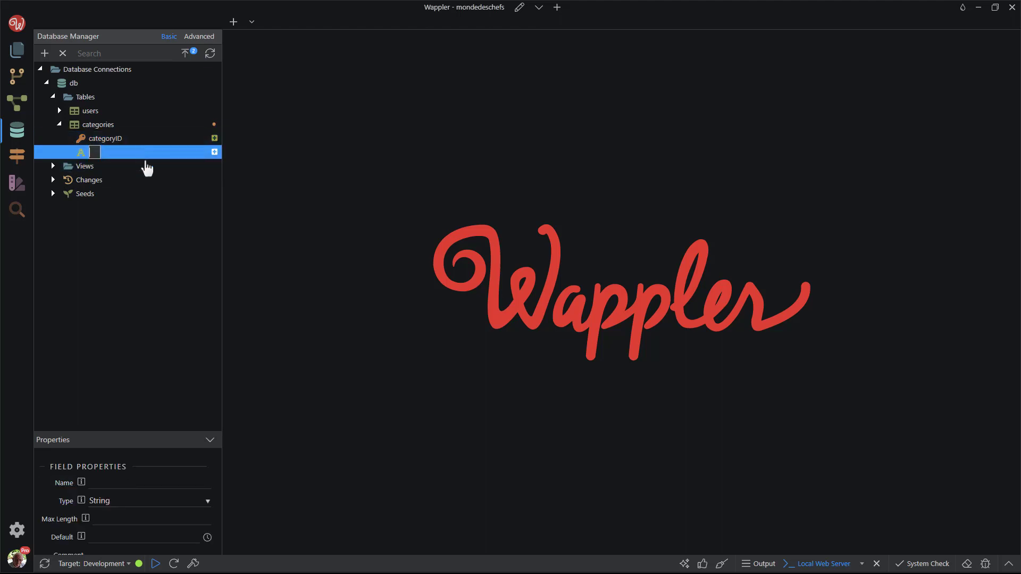
{"action": "type", "text": "name"}
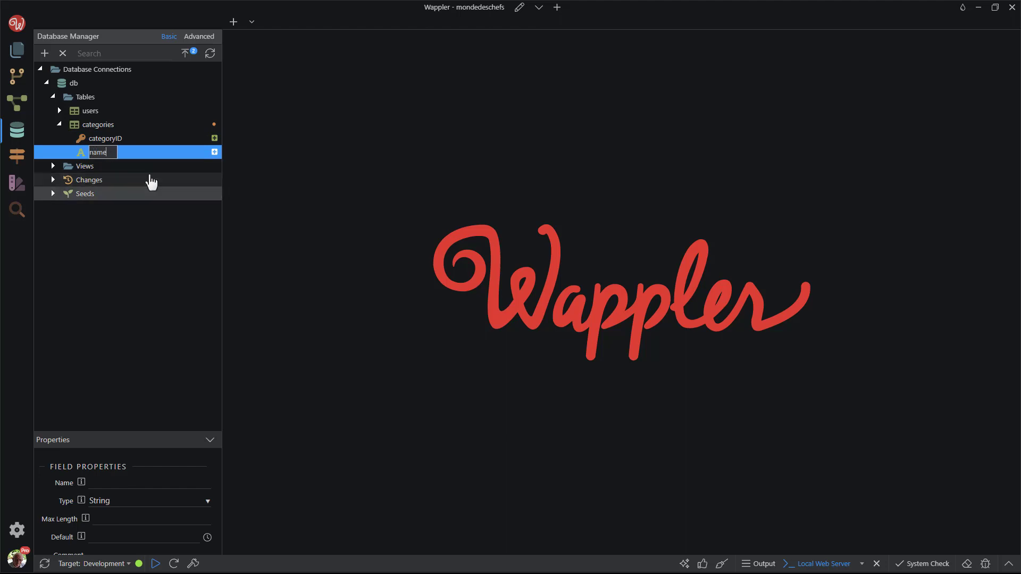
{"action": "left_click", "coordinate": [146, 194]}
Add a string field named description below name in the categories table
{"action": "right_click", "coordinate": [106, 157]}
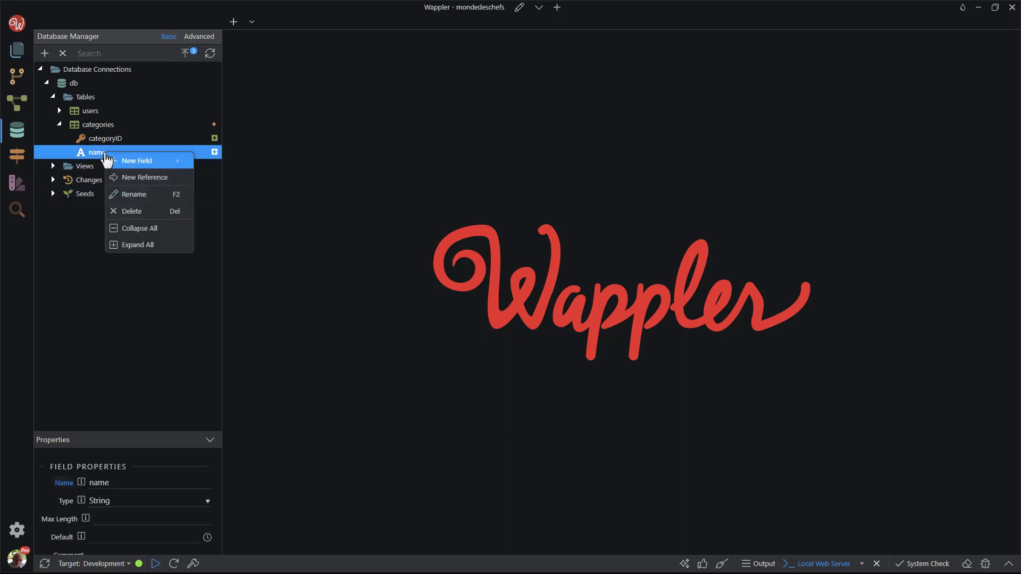
{"action": "left_click", "coordinate": [139, 164]}
{"action": "type", "text": "description"}
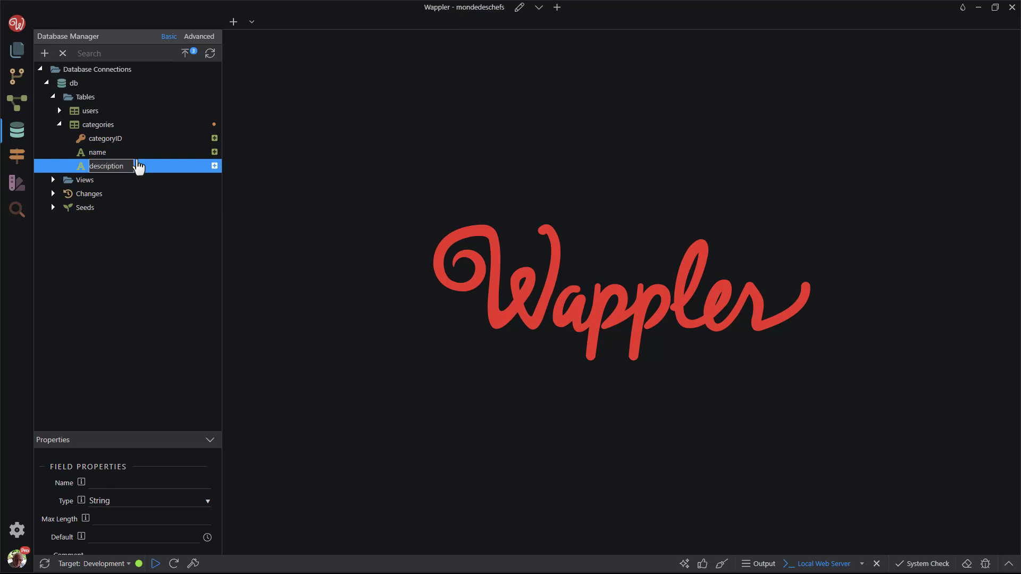
{"action": "key", "text": "Return"}
{"action": "left_click", "coordinate": [123, 212]}
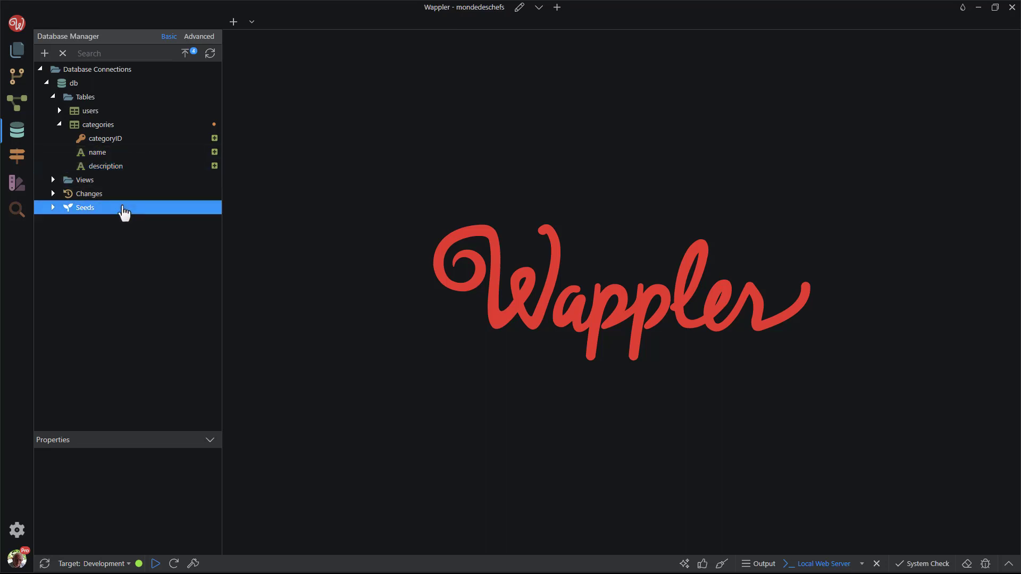
Apply the pending database changes with the description "added categories table"
{"action": "left_click", "coordinate": [185, 53]}
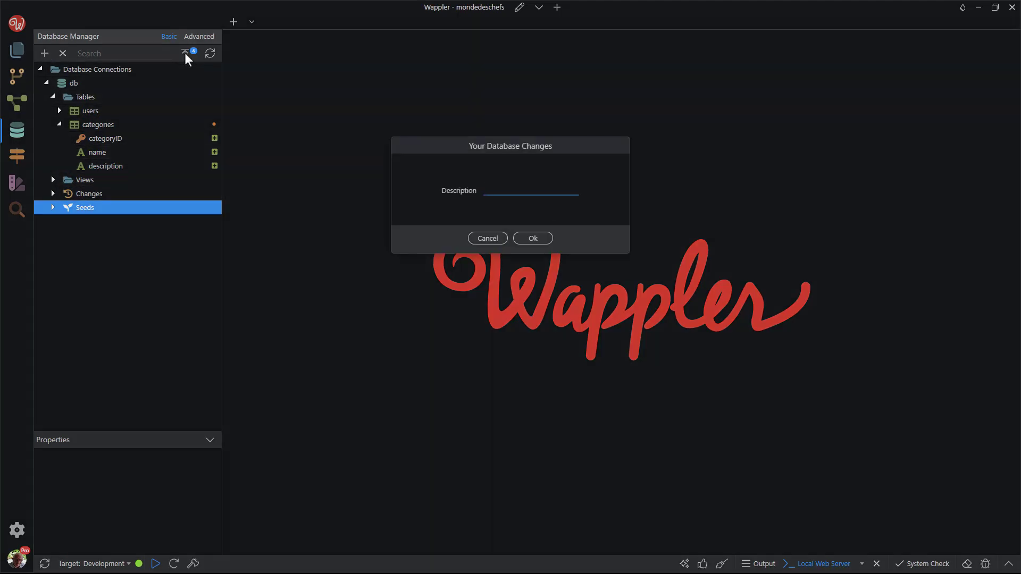
{"action": "type", "text": "added categories table"}
{"action": "left_click", "coordinate": [528, 237]}
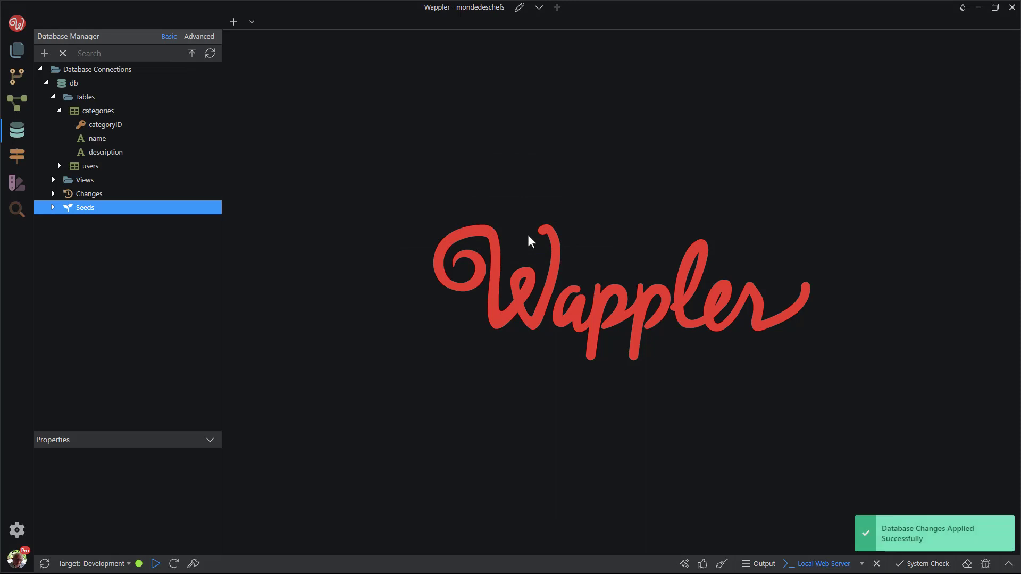
Collapse the categories table and create a new table named recipes in the db connection
{"action": "left_click", "coordinate": [60, 111]}
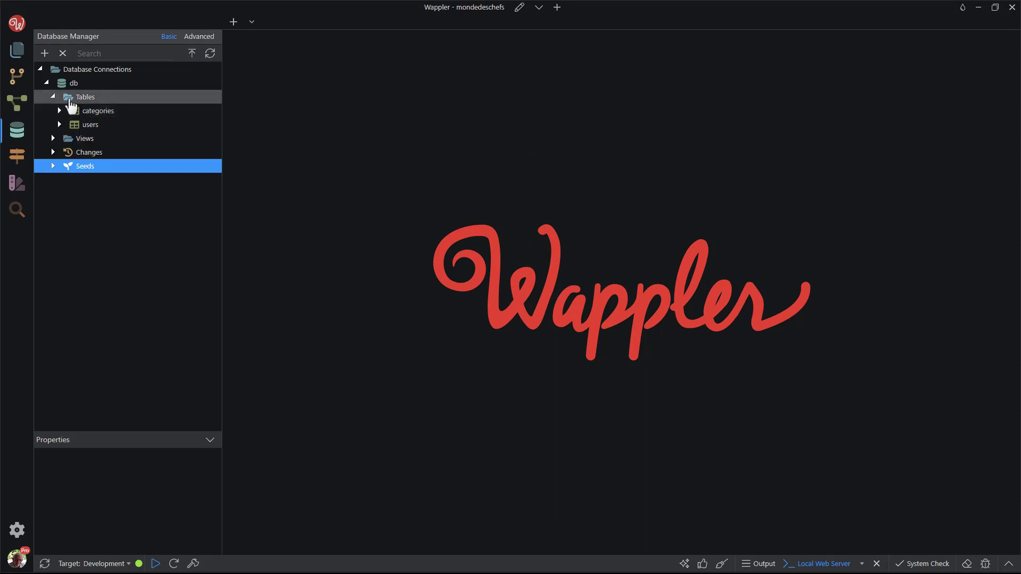
{"action": "right_click", "coordinate": [72, 100]}
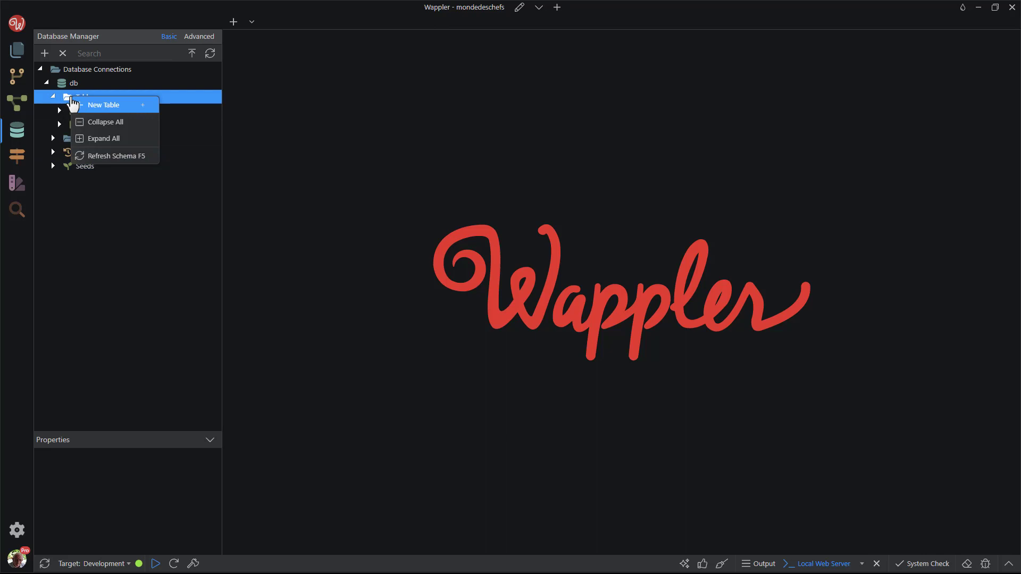
{"action": "left_click", "coordinate": [116, 107]}
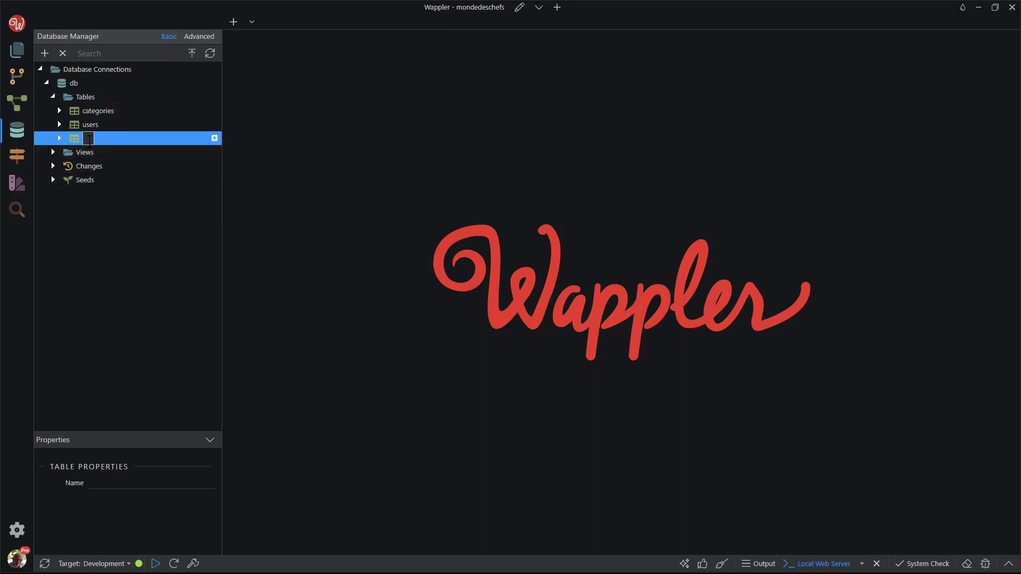
{"action": "type", "text": "recipes"}
{"action": "key", "text": "Return"}
Rename the recipes table's id key field to recipeID
{"action": "left_click", "coordinate": [94, 157]}
{"action": "right_click", "coordinate": [93, 159]}
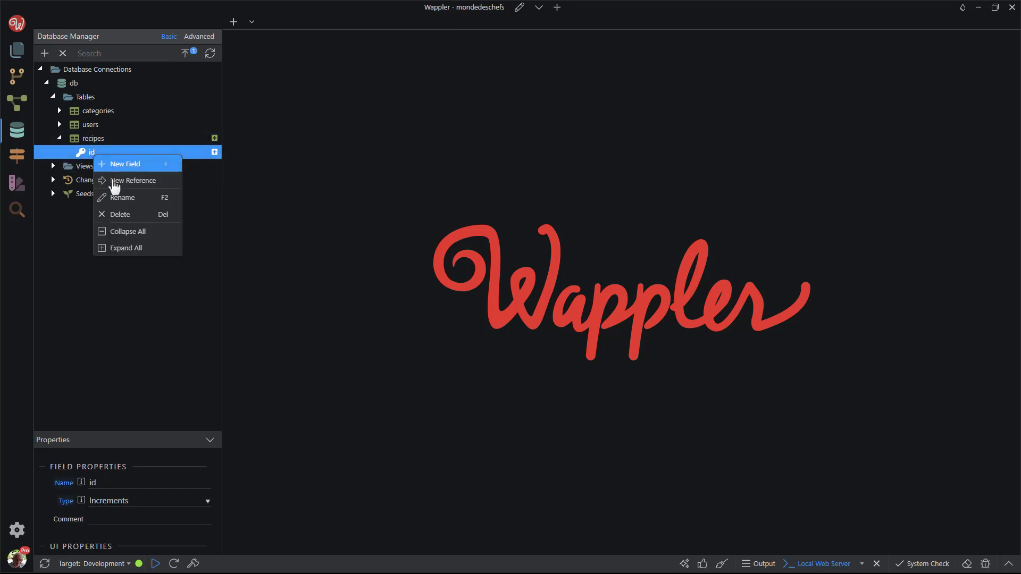
{"action": "left_click", "coordinate": [126, 198]}
{"action": "type", "text": "recipeID"}
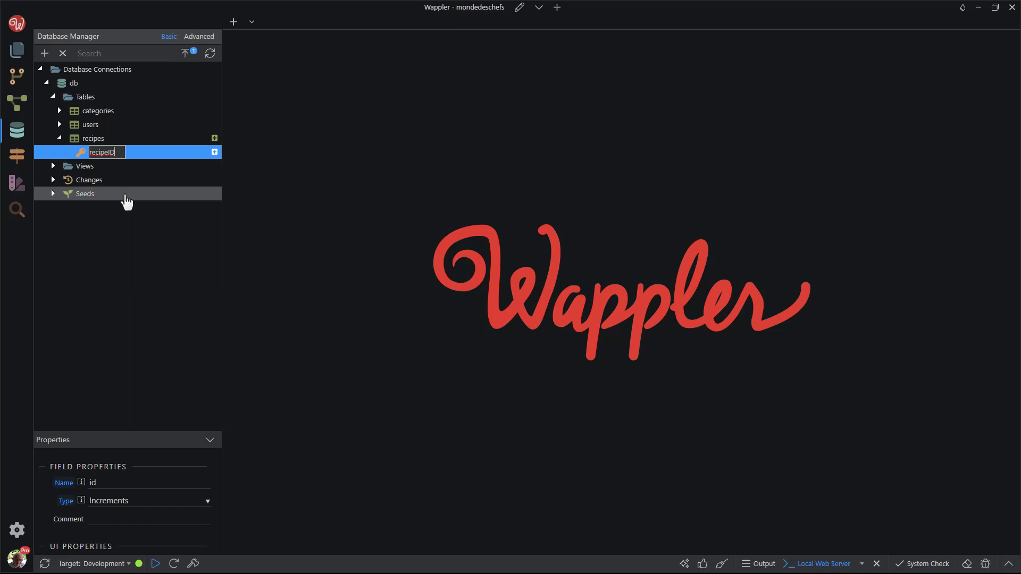
{"action": "key", "text": "Return"}
{"action": "left_click", "coordinate": [113, 165]}
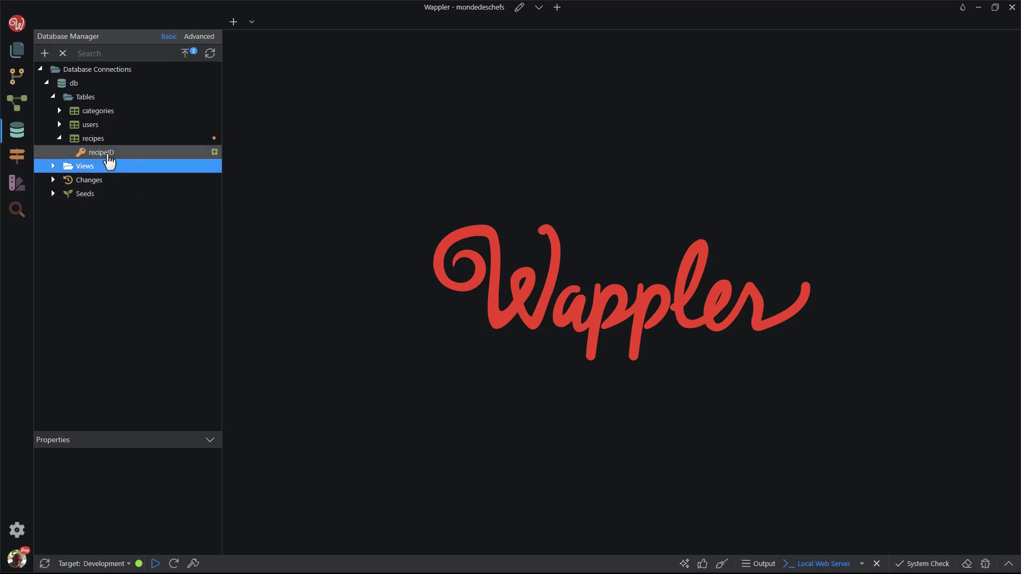
Add a field named categoryID below recipeID in the recipes table
{"action": "right_click", "coordinate": [108, 155]}
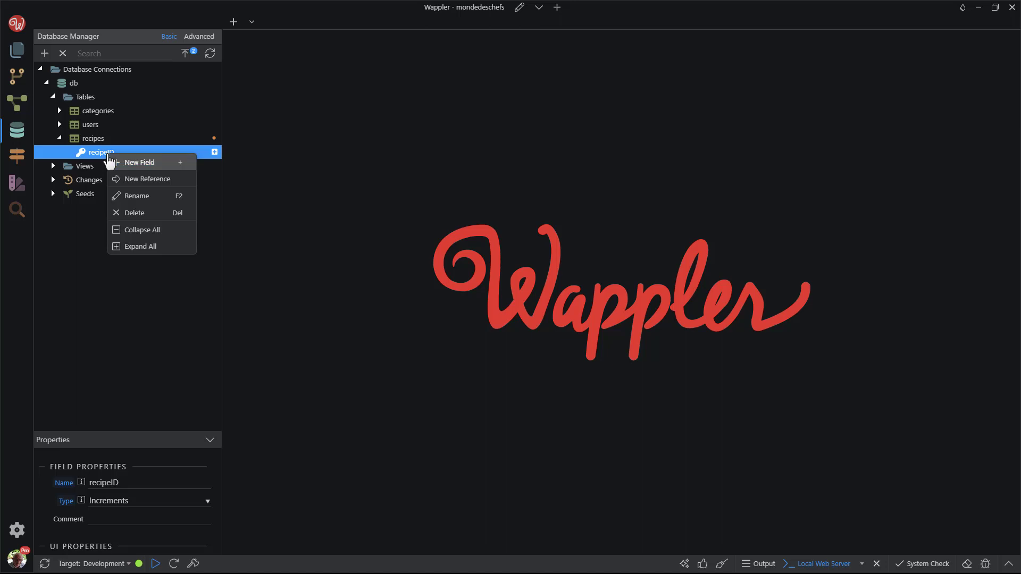
{"action": "left_click", "coordinate": [141, 162]}
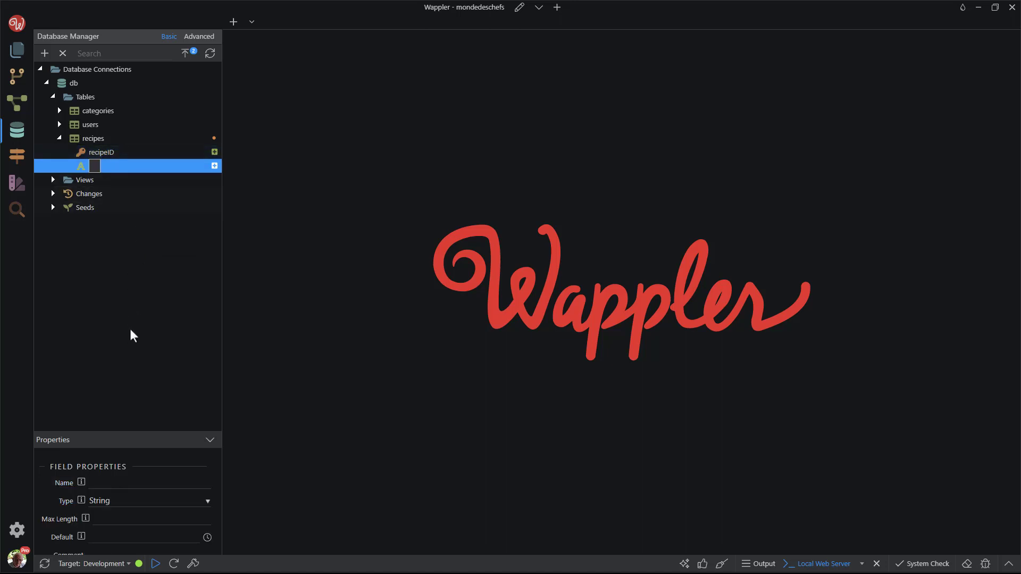
{"action": "type", "text": "categoryID"}
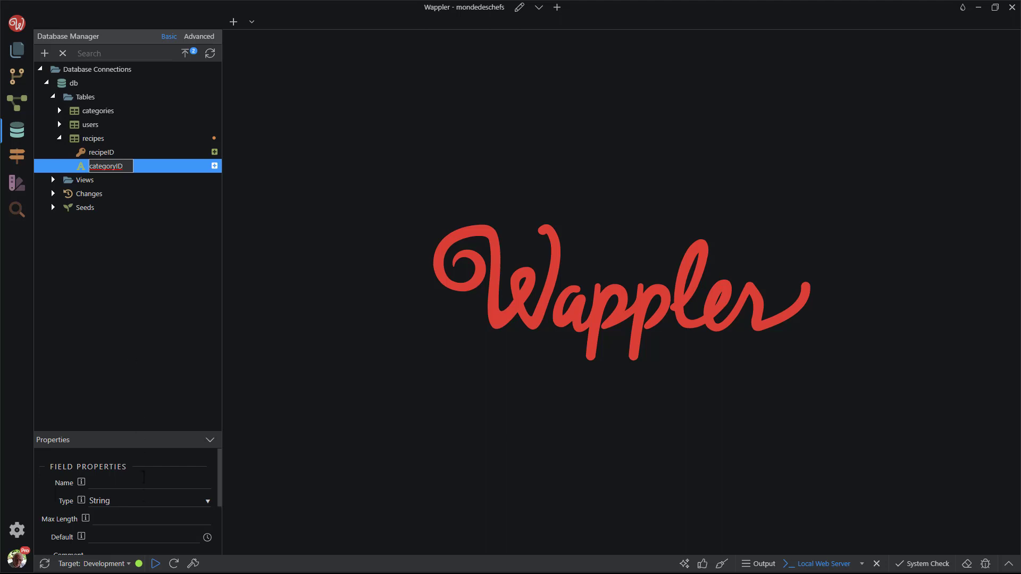
{"action": "key", "text": "Return"}
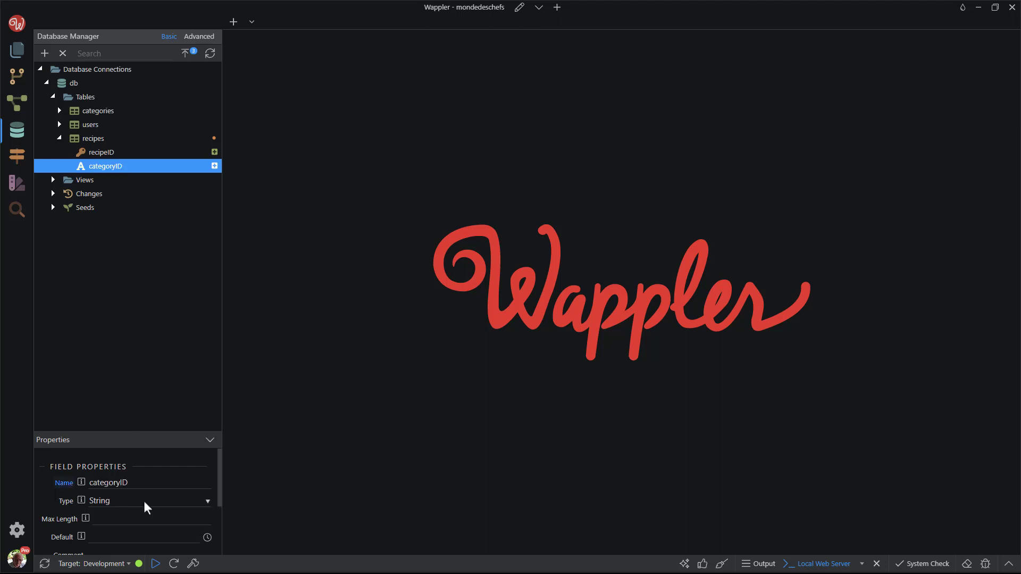
Change the categoryID field's type to Reference, pointing to the categoryID field of the categories table
{"action": "left_click", "coordinate": [144, 501]}
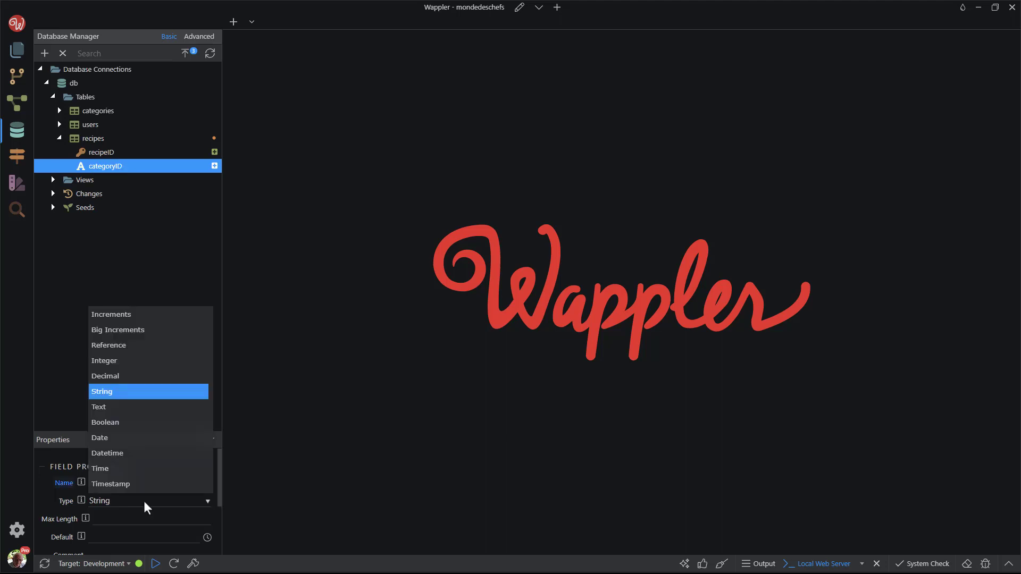
{"action": "left_click", "coordinate": [115, 347]}
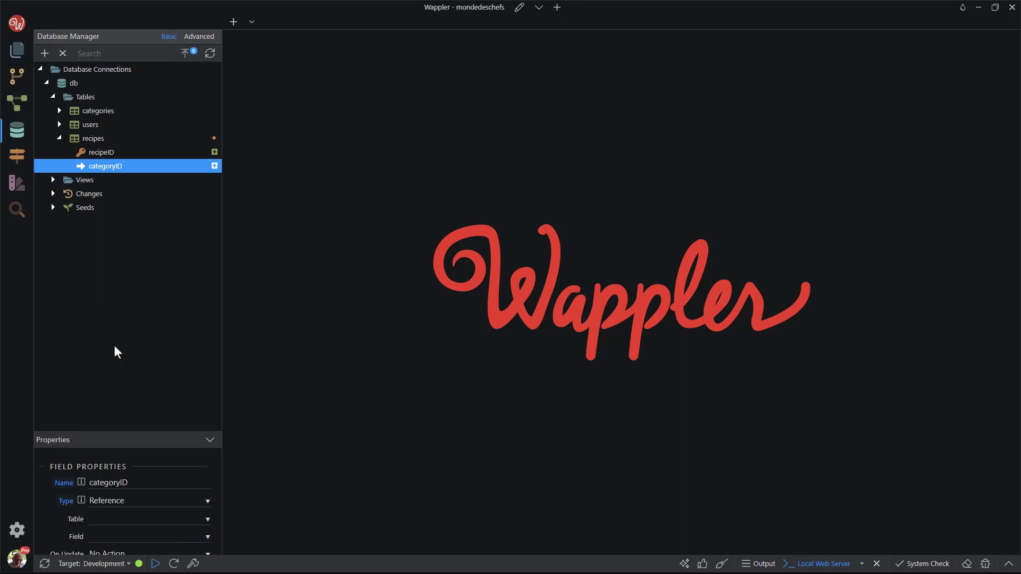
{"action": "left_click", "coordinate": [207, 518]}
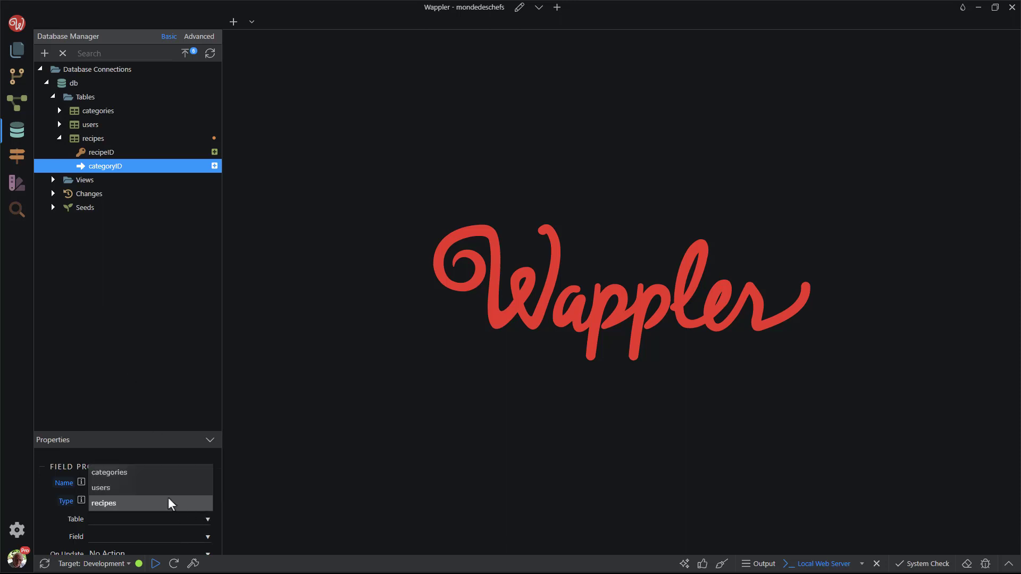
{"action": "left_click", "coordinate": [117, 473]}
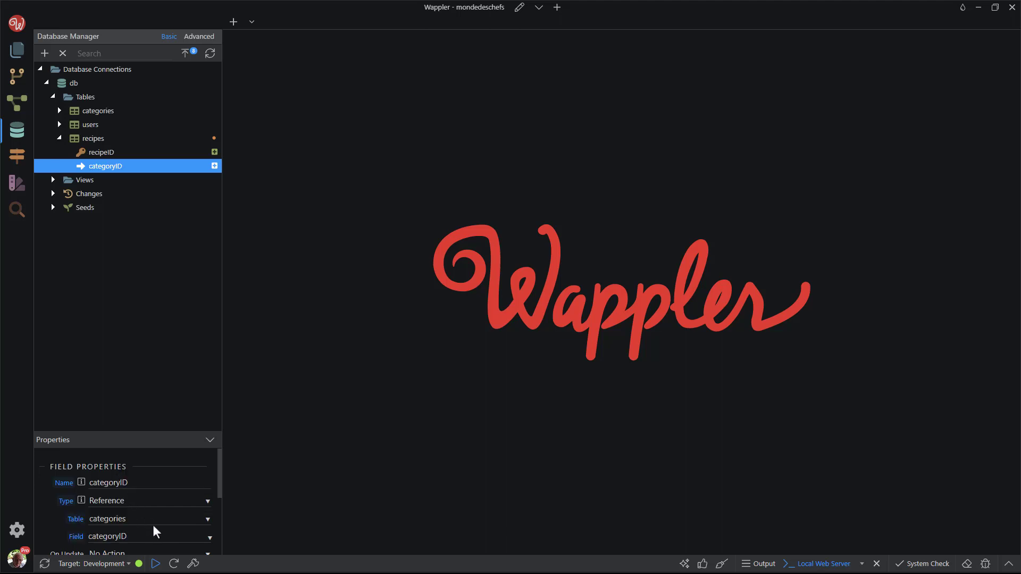
Set the categoryID reference's on-delete action to Cascade and enlarge the field properties area
{"action": "scroll", "coordinate": [155, 530], "scroll_direction": "down", "scroll_amount": 1}
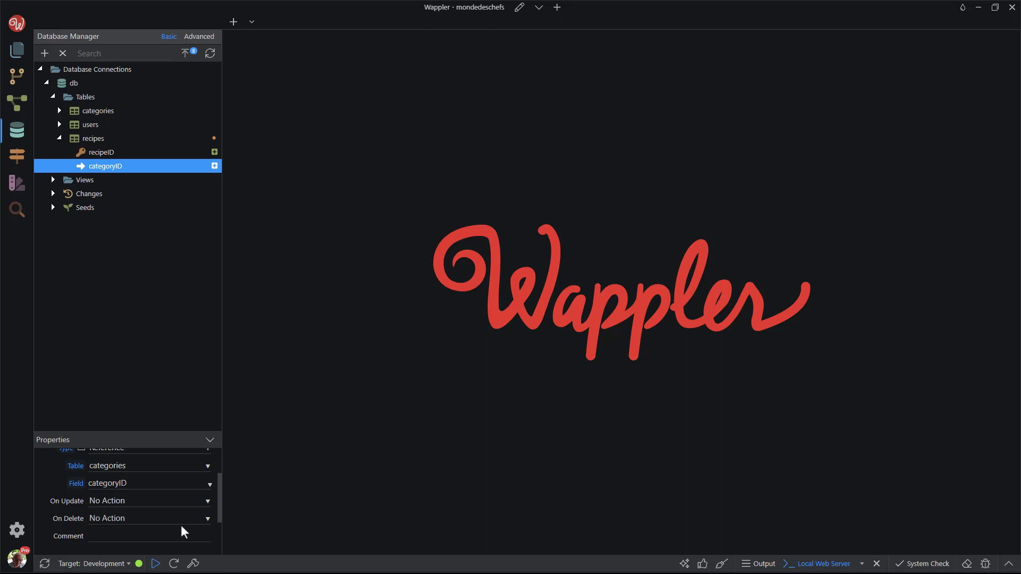
{"action": "left_click", "coordinate": [207, 521]}
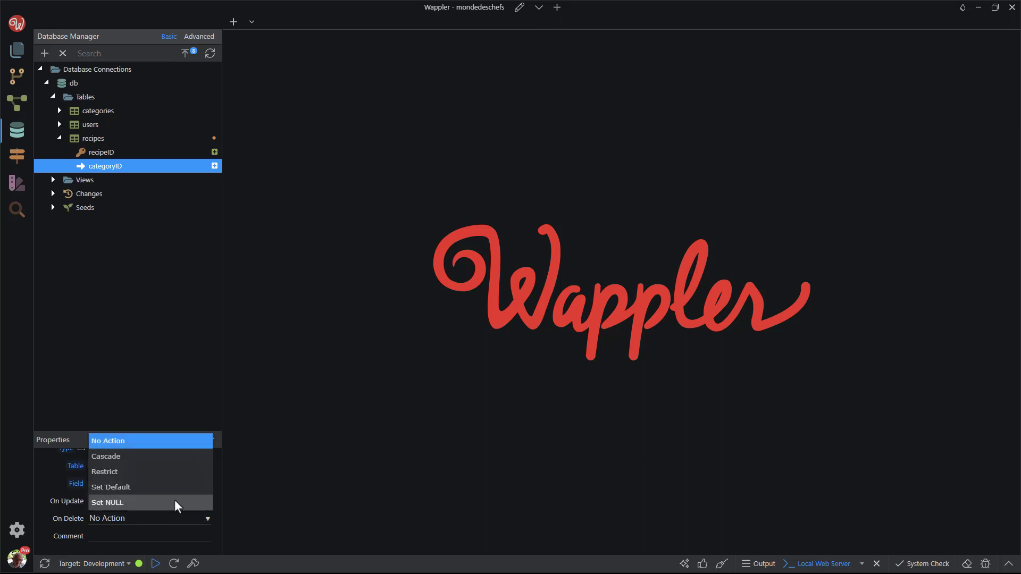
{"action": "left_click", "coordinate": [109, 456]}
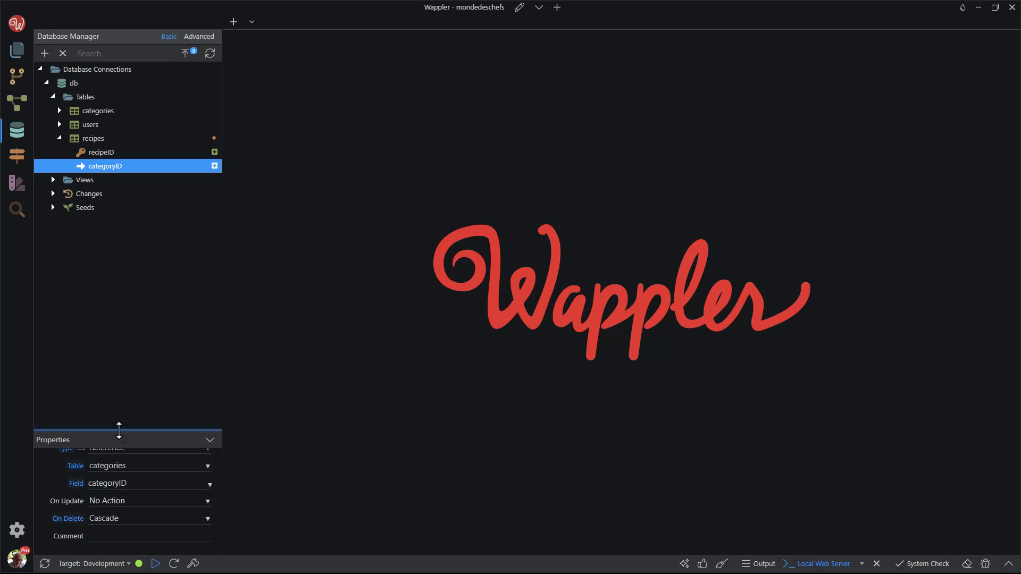
{"action": "left_click_drag", "start_coordinate": [118, 431], "coordinate": [119, 402]}
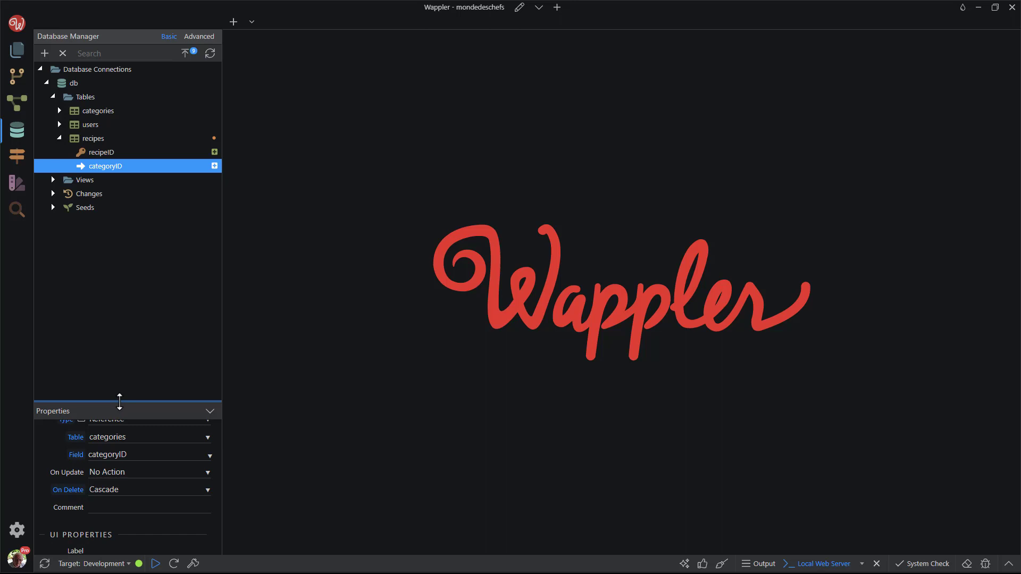
{"action": "scroll", "coordinate": [140, 470], "scroll_direction": "up", "scroll_amount": 1}
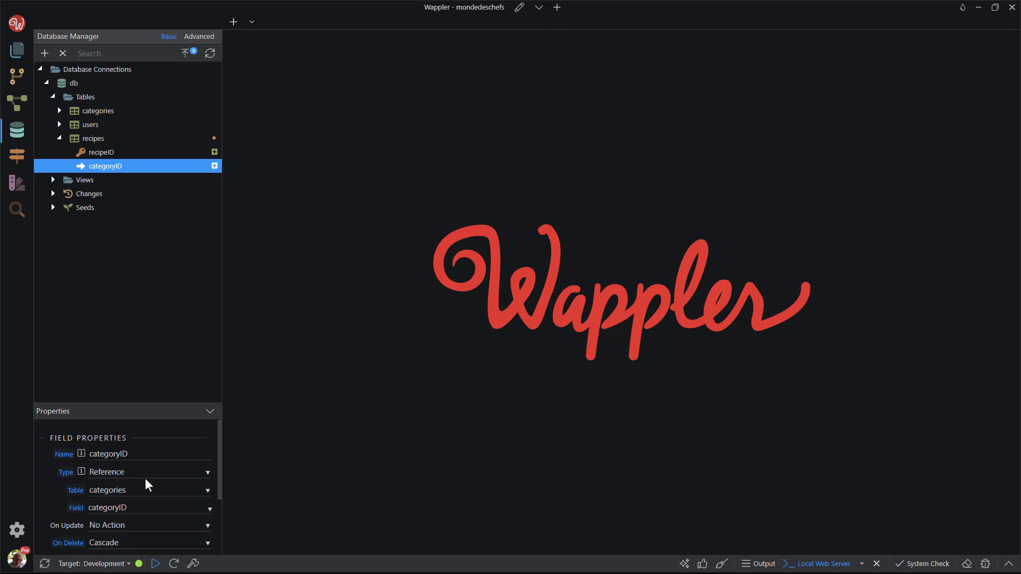
Add a field named userID below categoryID in the recipes table
{"action": "right_click", "coordinate": [97, 166]}
{"action": "left_click", "coordinate": [125, 176]}
{"action": "type", "text": "u"}
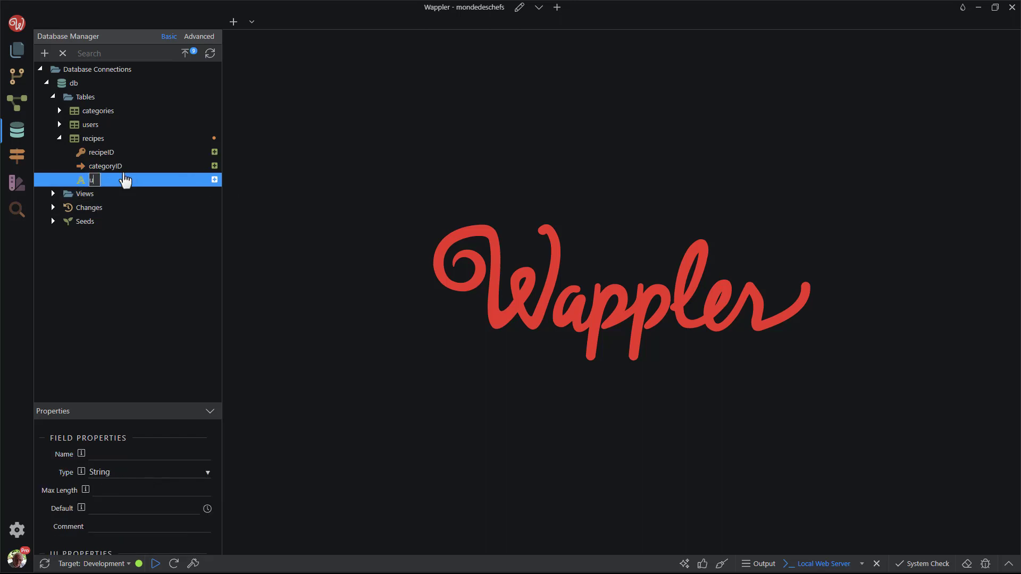
{"action": "type", "text": "serID"}
{"action": "left_click", "coordinate": [128, 195]}
{"action": "left_click", "coordinate": [110, 179]}
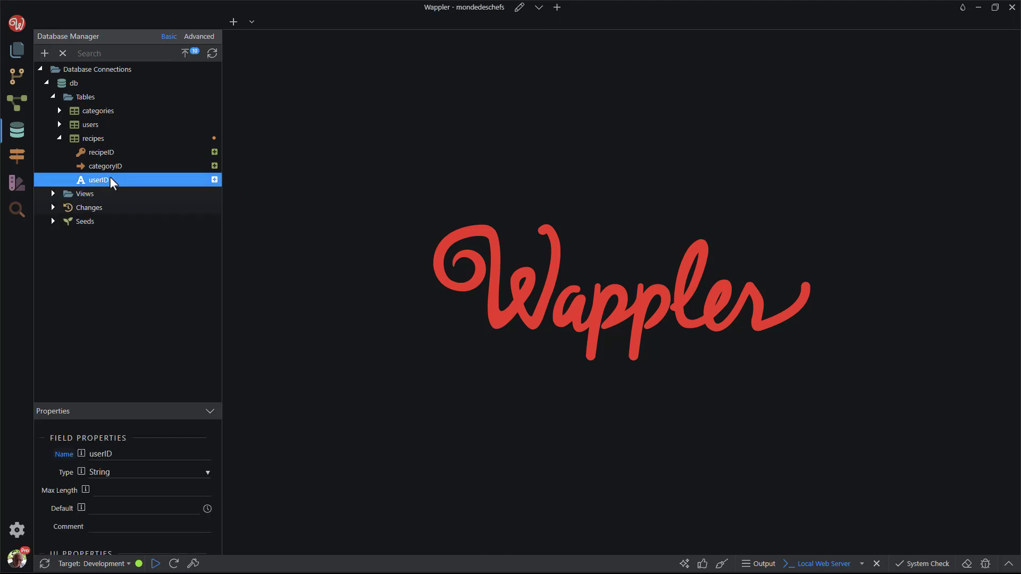
Make userID a Reference to the users table's userID field with the on-delete action set to Cascade
{"action": "left_click", "coordinate": [159, 472]}
{"action": "left_click", "coordinate": [117, 314]}
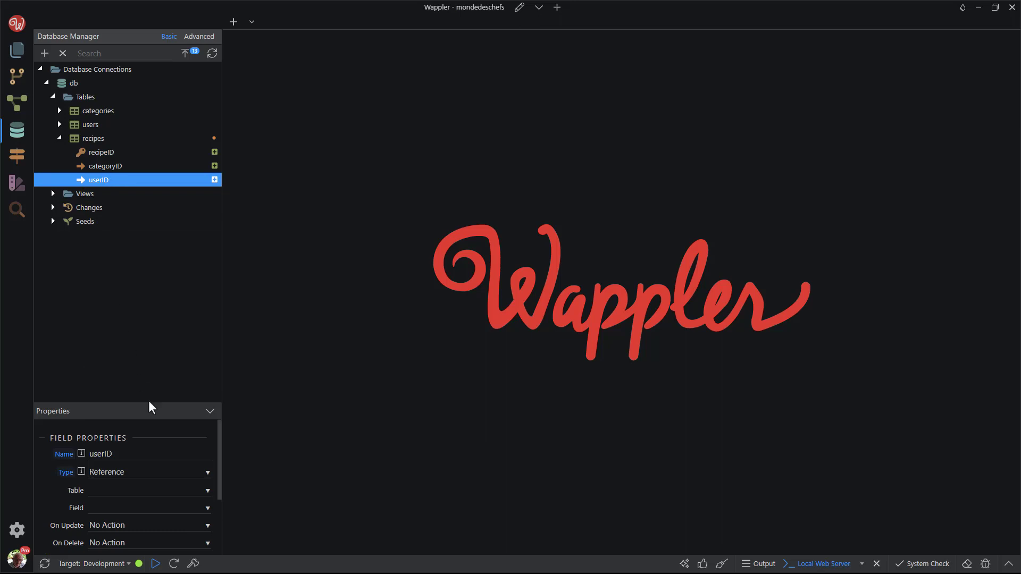
{"action": "left_click", "coordinate": [181, 490]}
{"action": "left_click", "coordinate": [106, 458]}
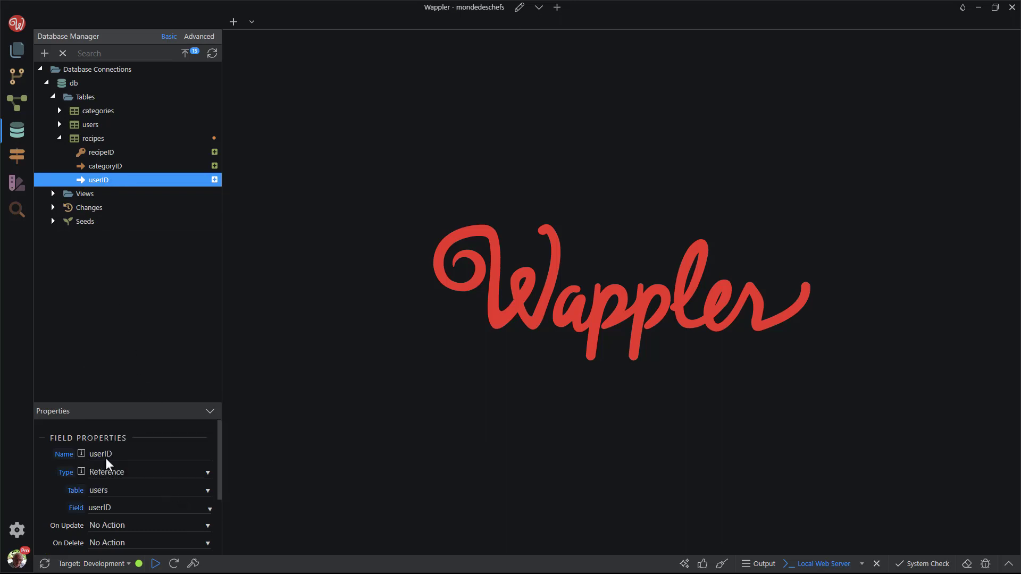
{"action": "left_click", "coordinate": [149, 538]}
{"action": "left_click", "coordinate": [113, 484]}
Add string fields named title and description below userID in the recipes table
{"action": "right_click", "coordinate": [103, 181]}
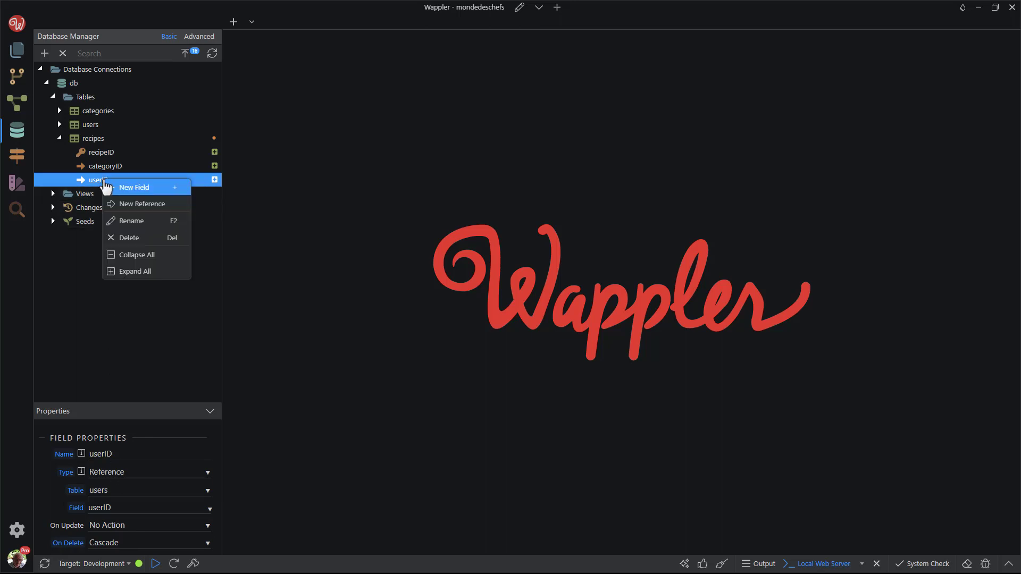
{"action": "left_click", "coordinate": [128, 188]}
{"action": "type", "text": "t"}
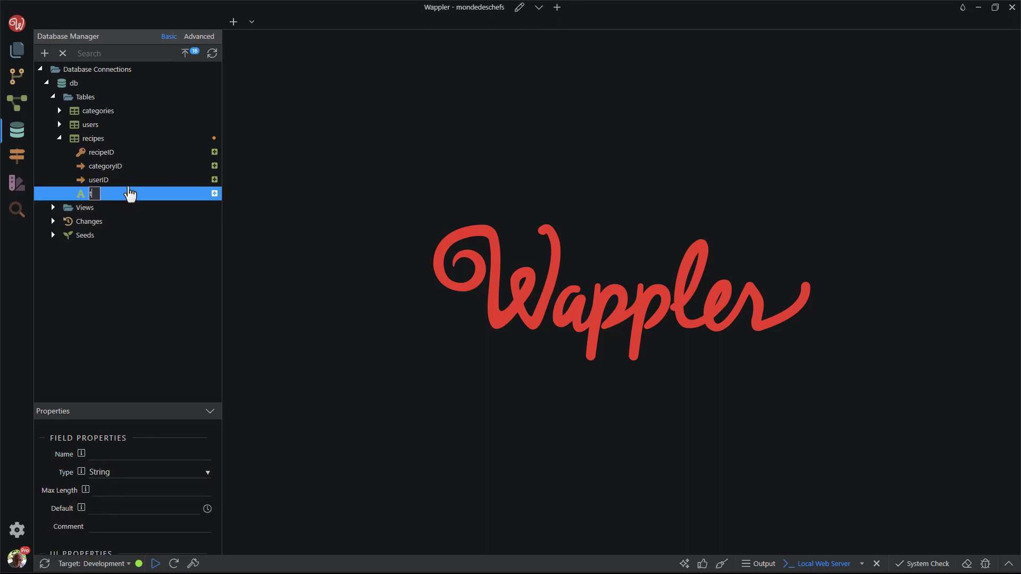
{"action": "type", "text": "itle"}
{"action": "key", "text": "Return"}
{"action": "right_click", "coordinate": [122, 200]}
{"action": "left_click", "coordinate": [152, 203]}
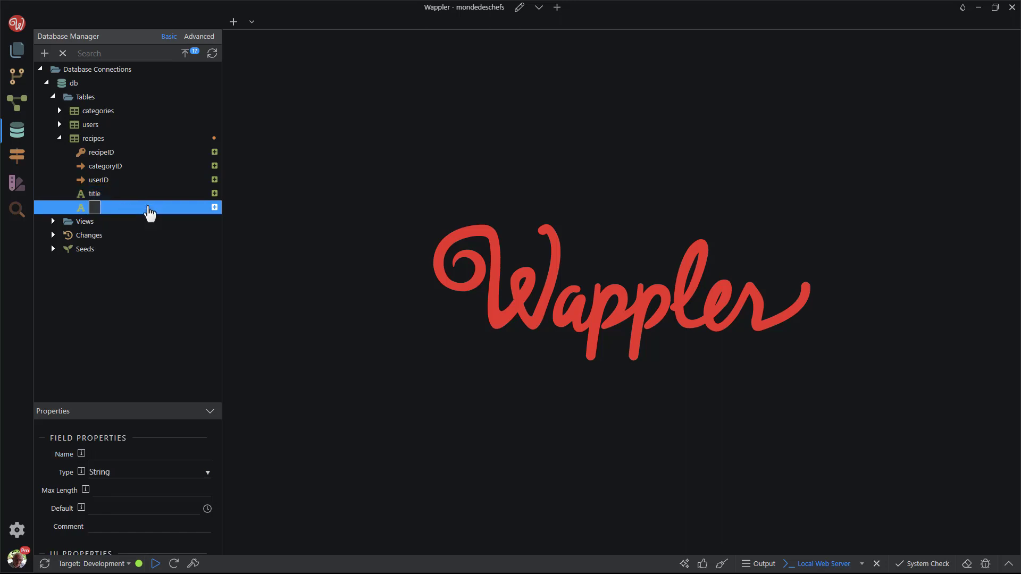
{"action": "type", "text": "description"}
{"action": "left_click", "coordinate": [126, 218]}
Add string fields named ingredients and step below description in the recipes table
{"action": "right_click", "coordinate": [123, 210]}
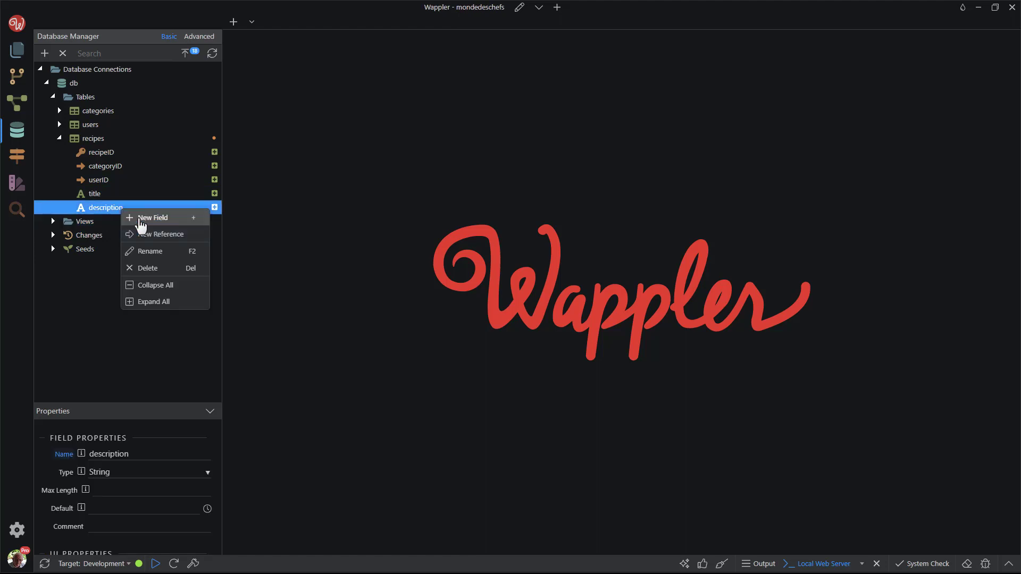
{"action": "left_click", "coordinate": [152, 217]}
{"action": "type", "text": "in"}
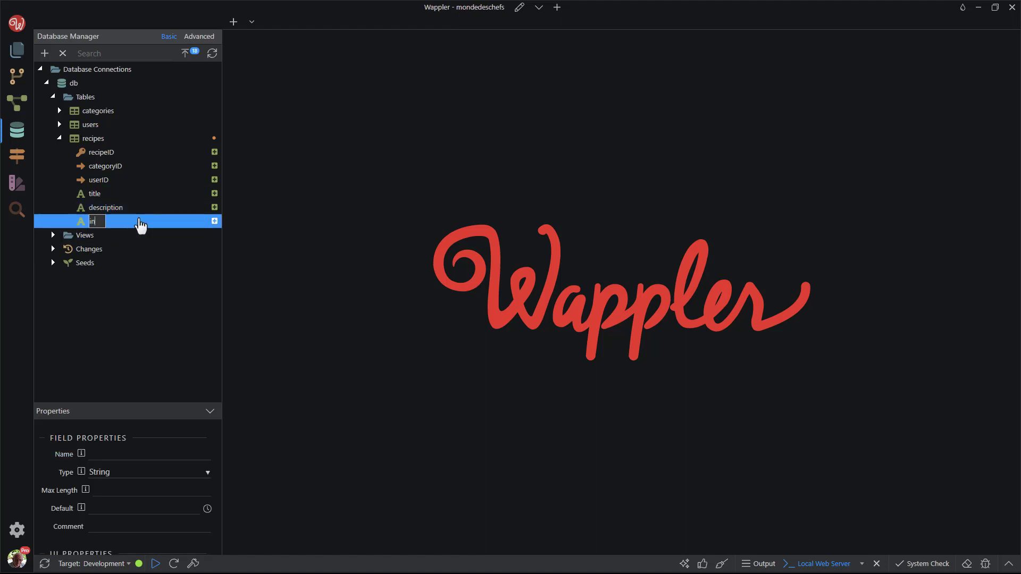
{"action": "type", "text": "gredients"}
{"action": "left_click", "coordinate": [141, 247]}
{"action": "right_click", "coordinate": [126, 227]}
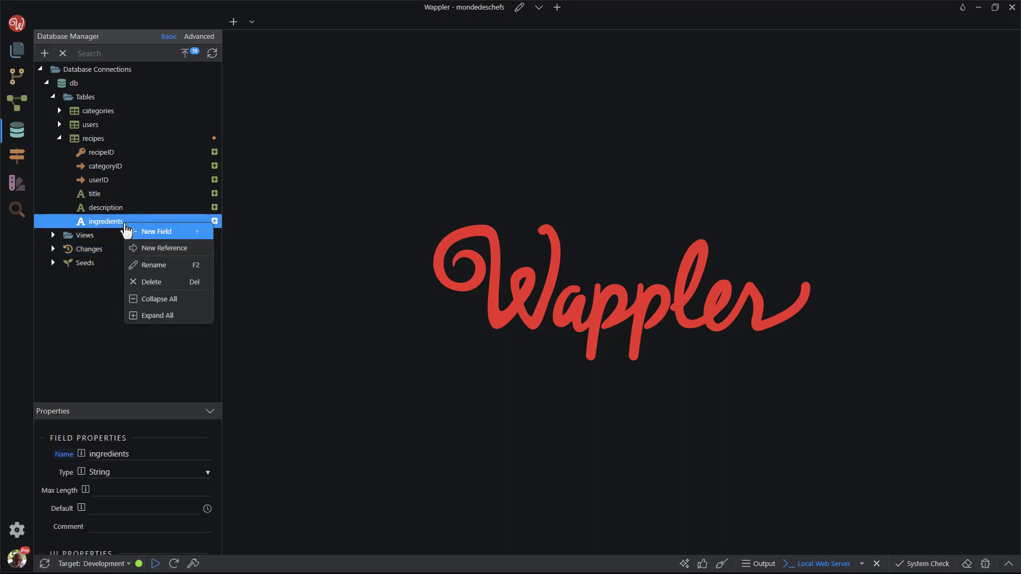
{"action": "left_click", "coordinate": [145, 232]}
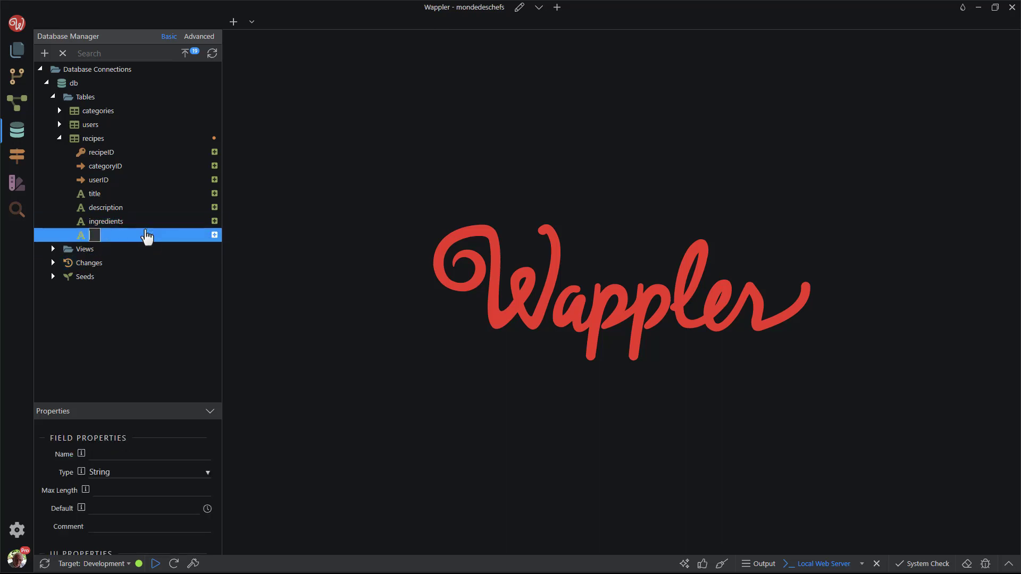
{"action": "type", "text": "step"}
{"action": "key", "text": "Return"}
Add fields named other and status below the step field in the recipes table
{"action": "right_click", "coordinate": [136, 238]}
{"action": "left_click", "coordinate": [173, 241]}
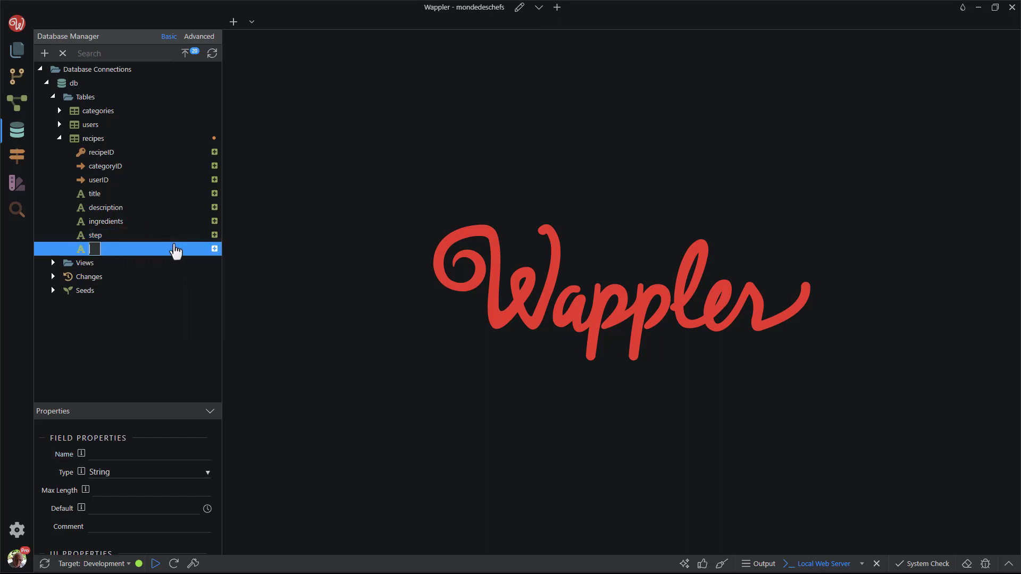
{"action": "type", "text": "other"}
{"action": "key", "text": "Return"}
{"action": "right_click", "coordinate": [173, 250]}
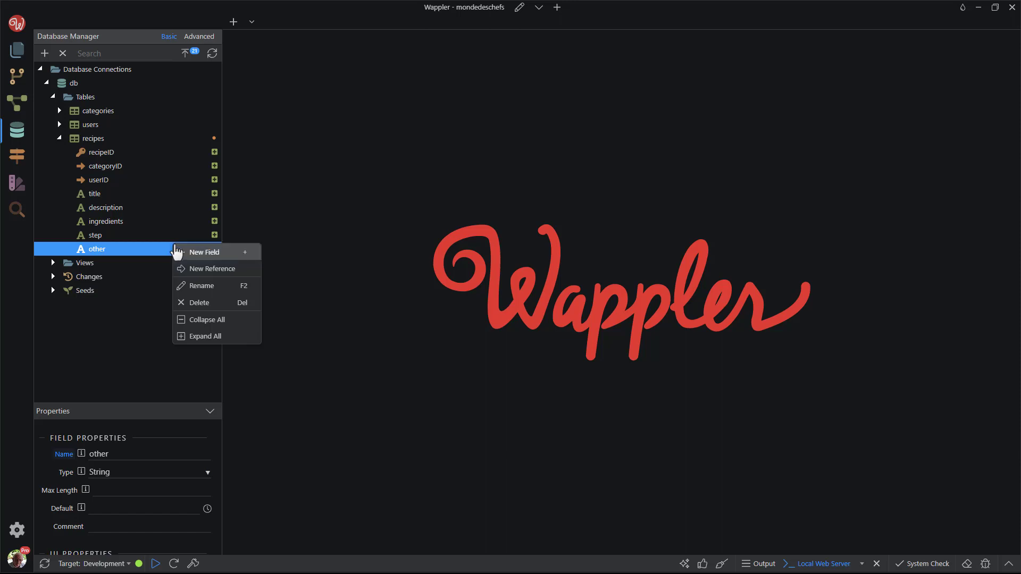
{"action": "left_click", "coordinate": [196, 254]}
{"action": "type", "text": "status"}
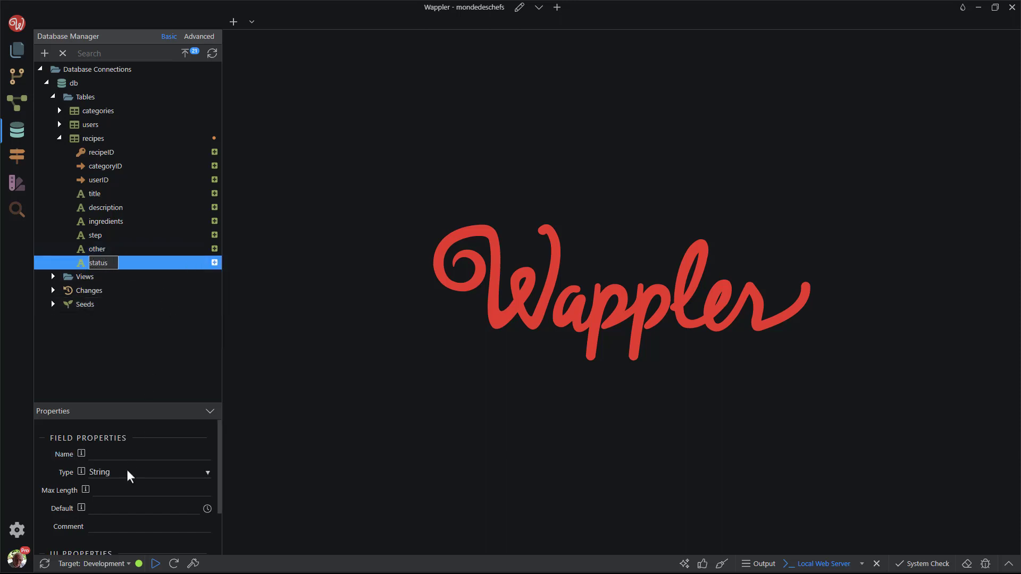
{"action": "key", "text": "Return"}
Set the status field's type to Integer and its default to 0
{"action": "left_click", "coordinate": [126, 472]}
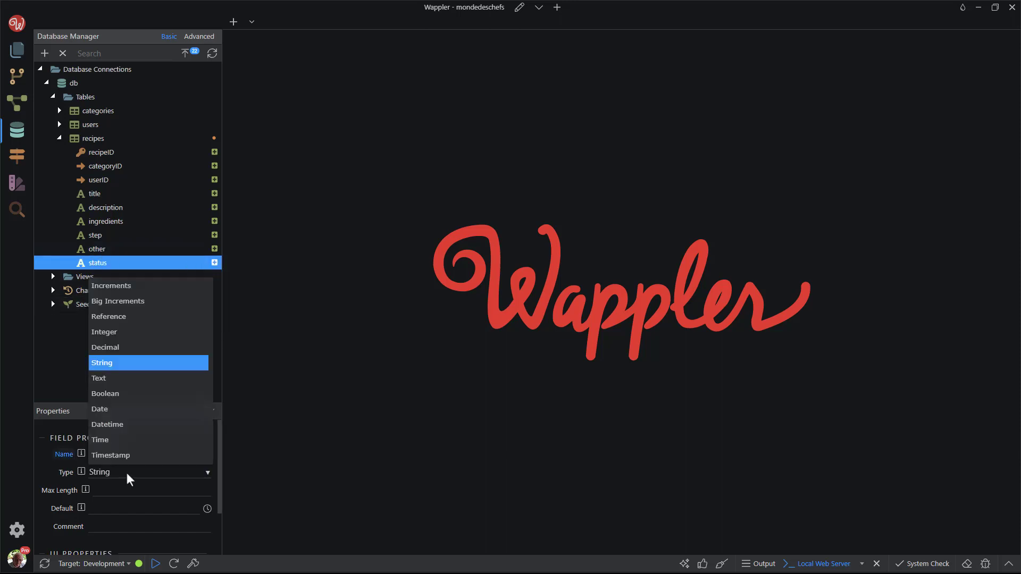
{"action": "left_click", "coordinate": [109, 332]}
{"action": "left_click", "coordinate": [133, 492]}
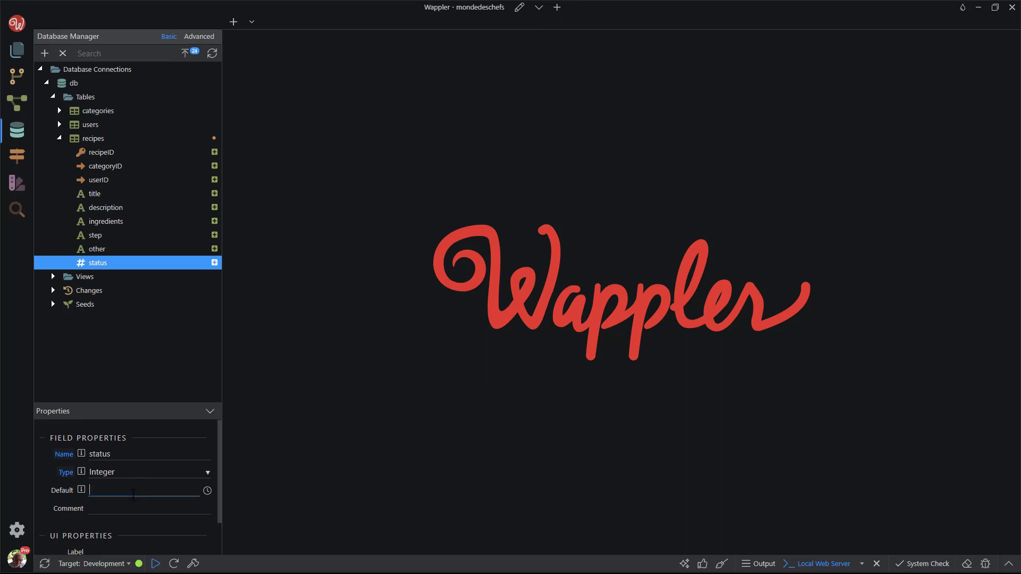
{"action": "type", "text": "0"}
{"action": "left_click", "coordinate": [136, 291]}
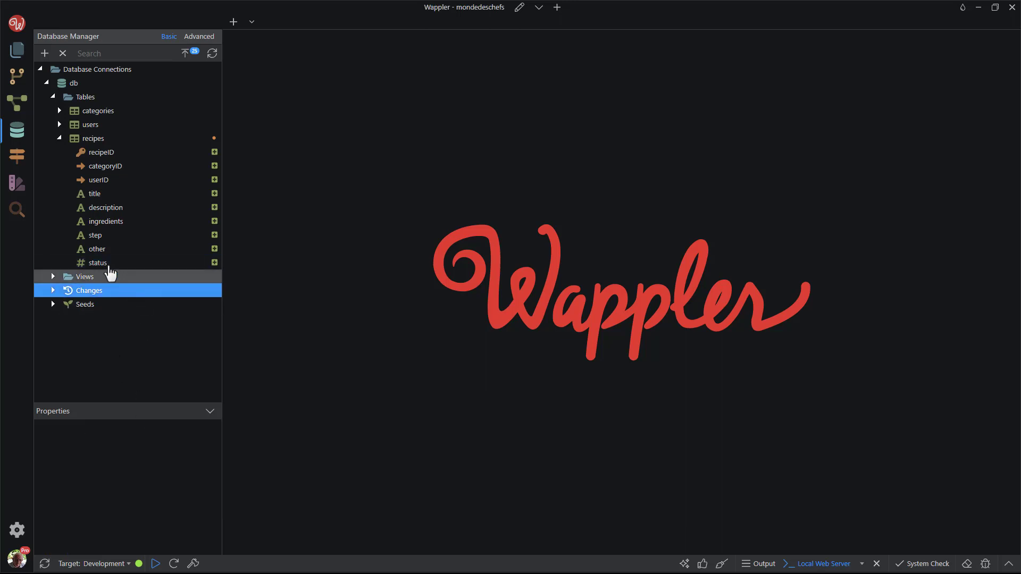
Add a field named created below status with type Timestamp and default knex.fn.now()
{"action": "right_click", "coordinate": [110, 264]}
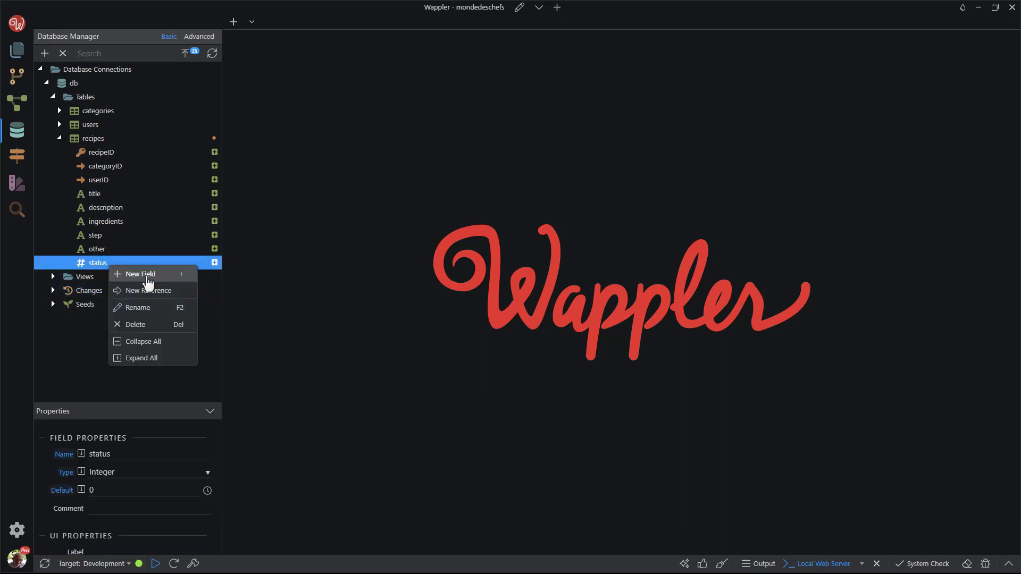
{"action": "left_click", "coordinate": [143, 275]}
{"action": "type", "text": "created"}
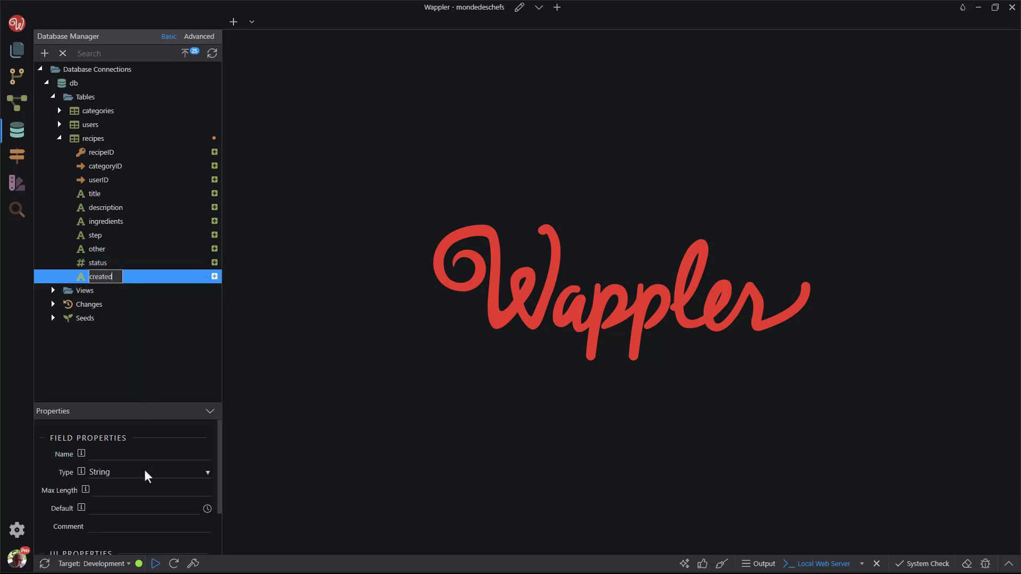
{"action": "key", "text": "Return"}
{"action": "left_click", "coordinate": [145, 471]}
{"action": "left_click", "coordinate": [125, 456]}
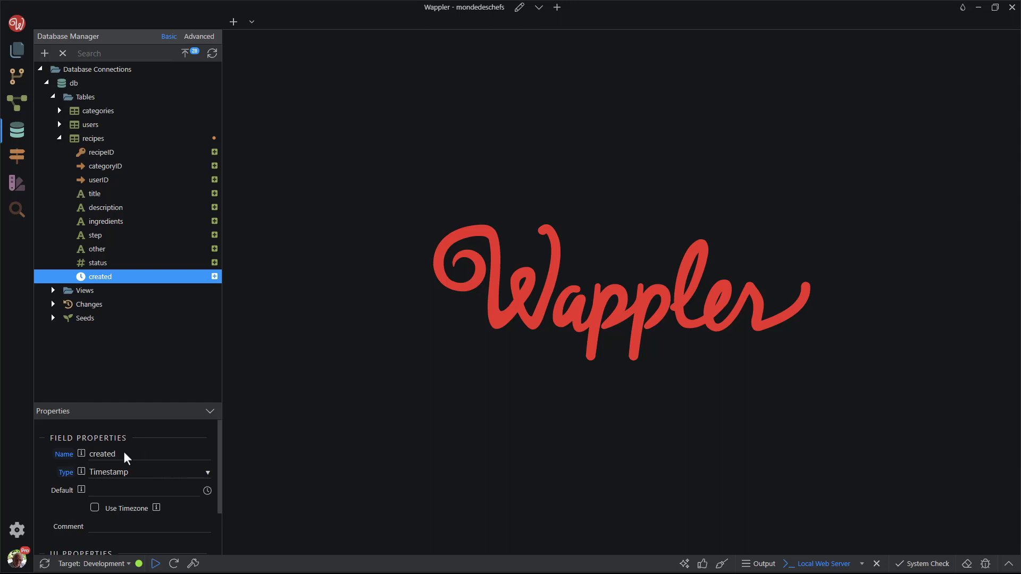
{"action": "left_click", "coordinate": [207, 490]}
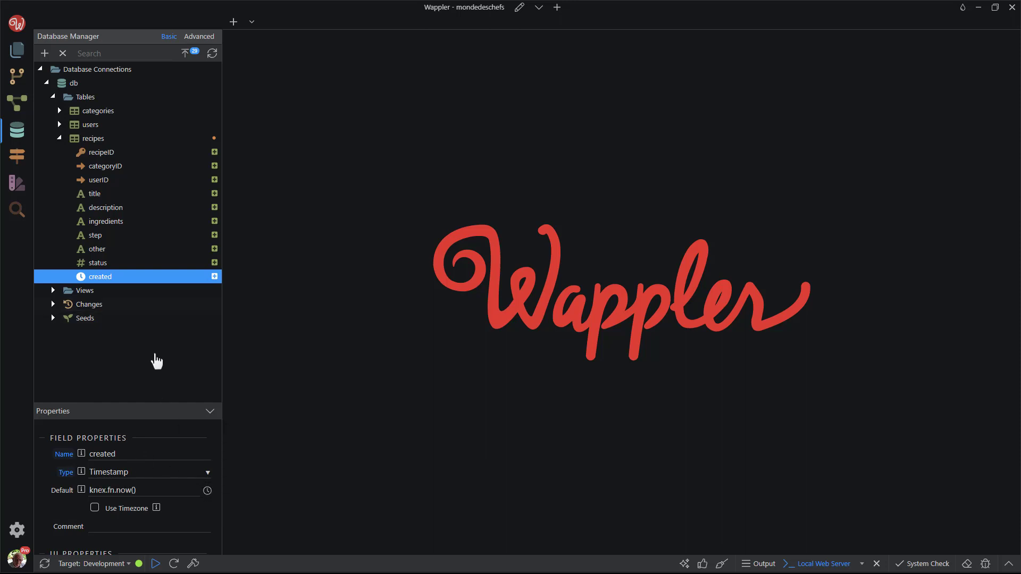
Apply the pending database changes with the description "added recipes table"
{"action": "left_click", "coordinate": [186, 53]}
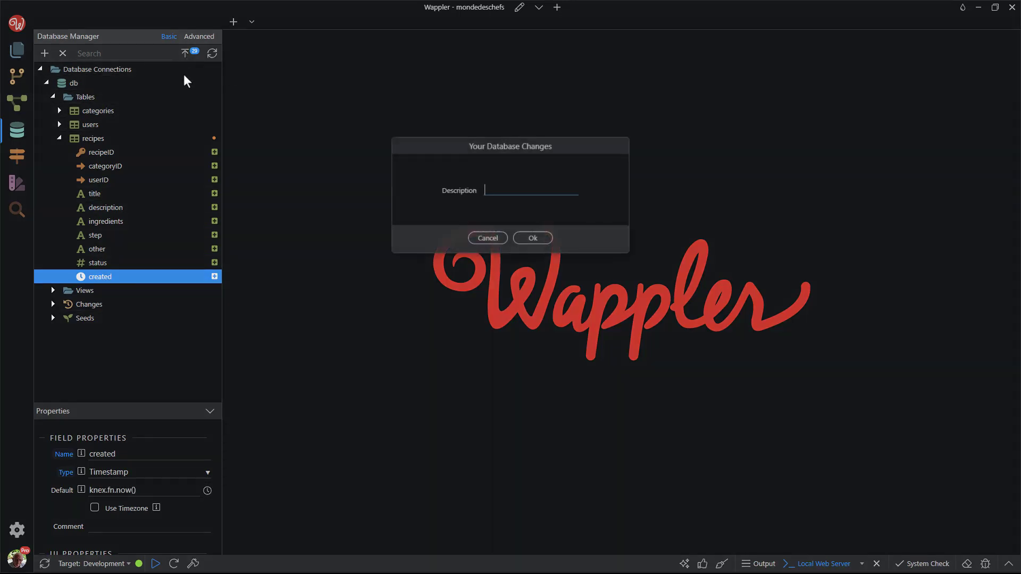
{"action": "type", "text": "adde"}
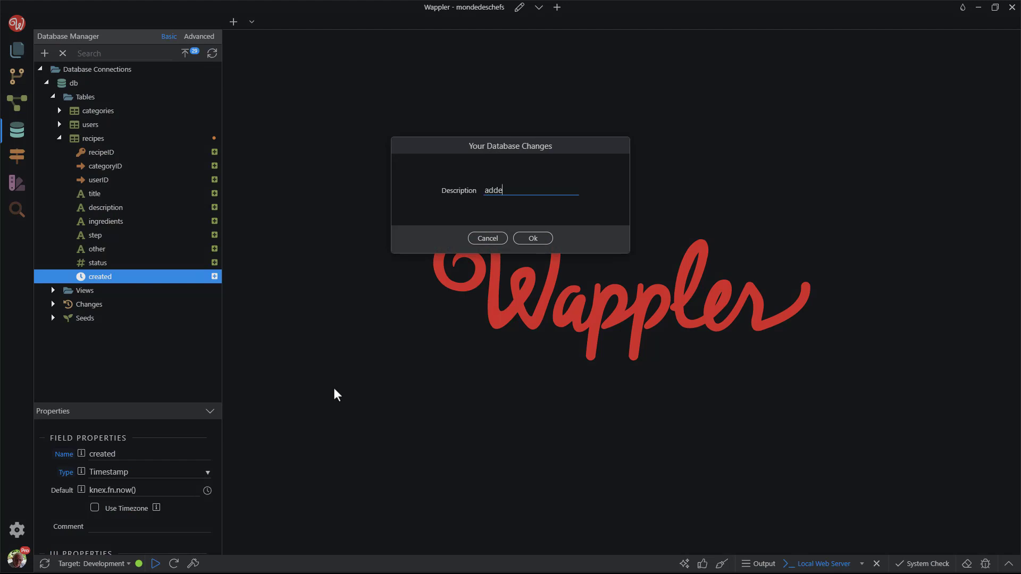
{"action": "type", "text": "d recipes table"}
{"action": "left_click", "coordinate": [532, 238]}
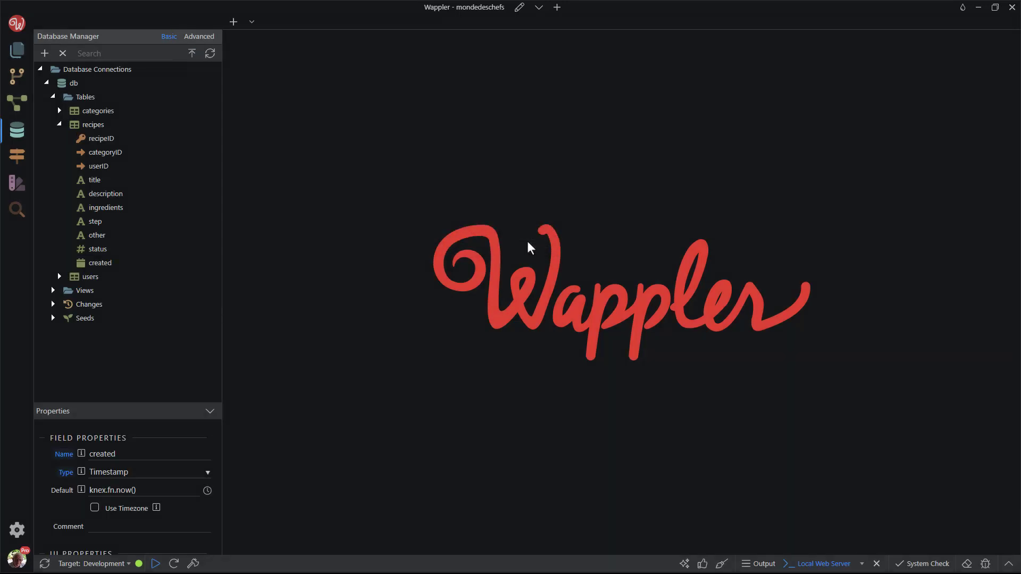
Create a new table named comments in the db connection
{"action": "left_click", "coordinate": [59, 126]}
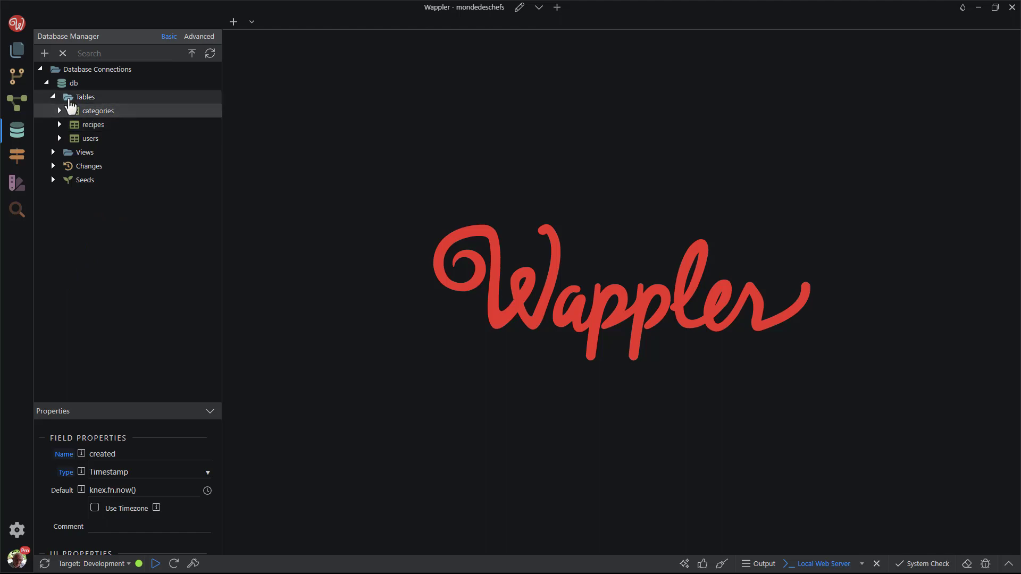
{"action": "right_click", "coordinate": [71, 101]}
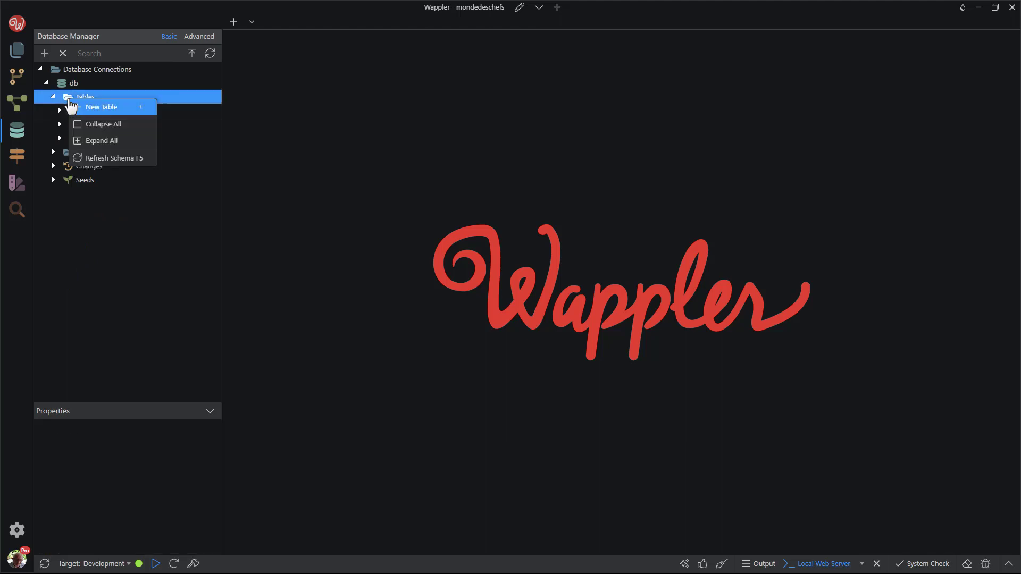
{"action": "left_click", "coordinate": [108, 112]}
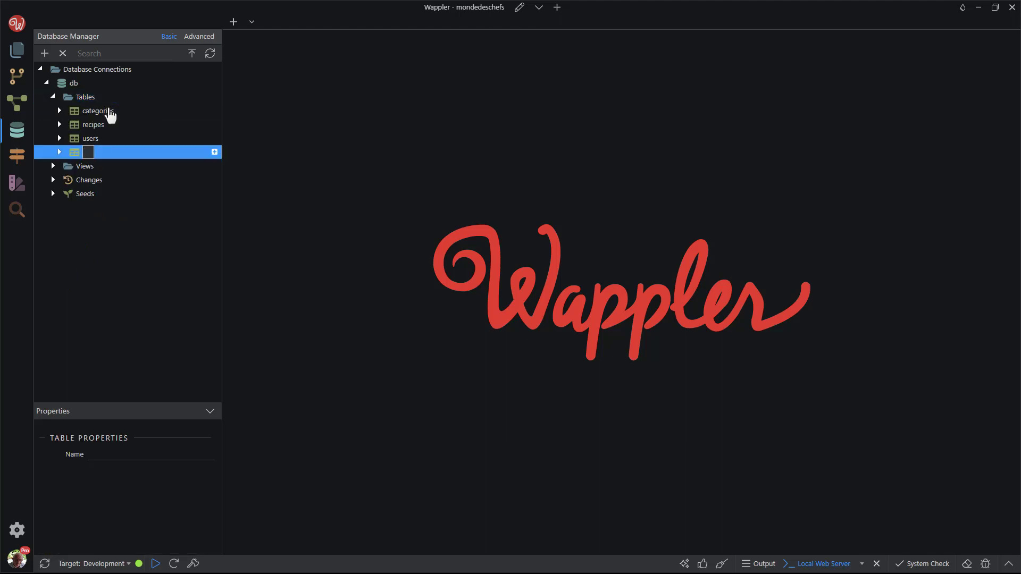
{"action": "type", "text": "comments"}
{"action": "key", "text": "Return"}
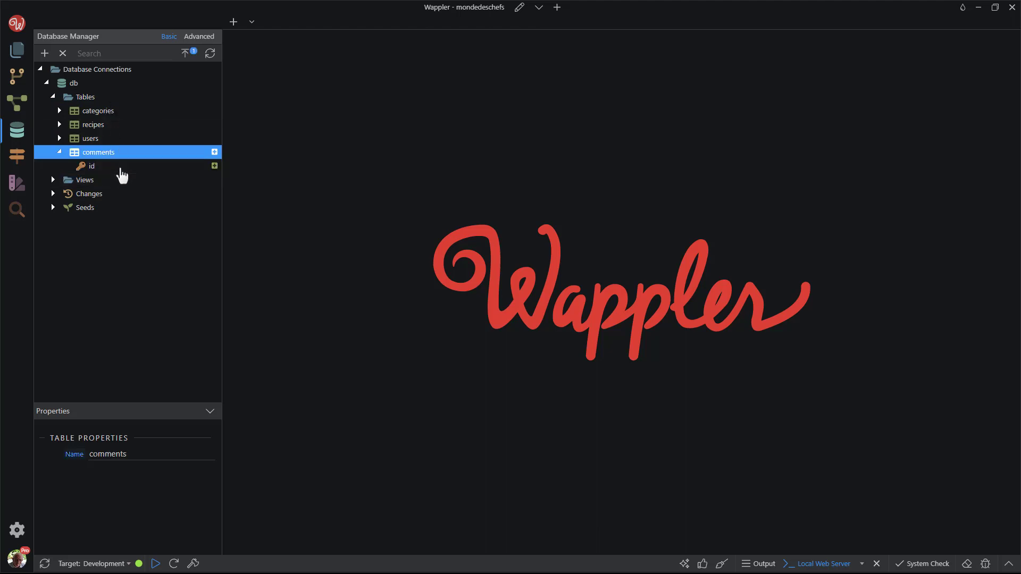
Rename the comments table's primary key field to commentID
{"action": "right_click", "coordinate": [91, 166]}
{"action": "left_click", "coordinate": [125, 208]}
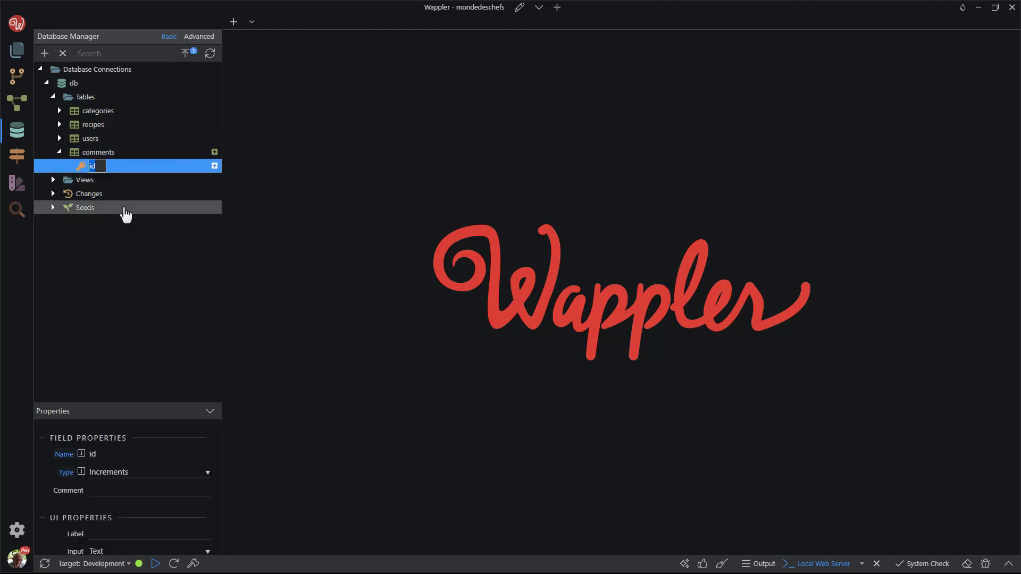
{"action": "type", "text": "commentID"}
{"action": "left_click", "coordinate": [130, 195]}
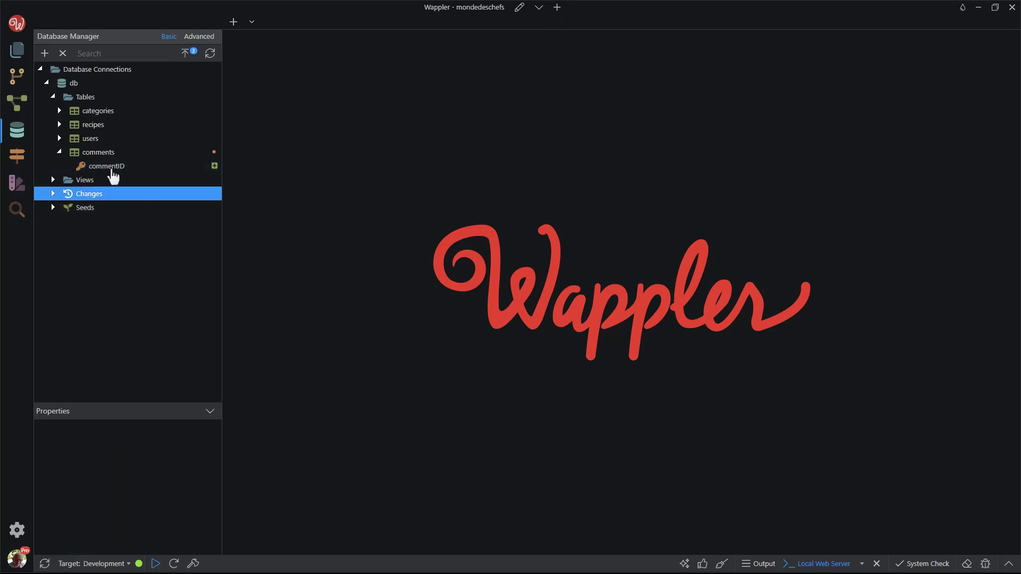
Add a recipeID field to the comments table as a Reference to the recipes table, with On Delete set to Cascade
{"action": "right_click", "coordinate": [108, 170]}
{"action": "left_click", "coordinate": [144, 180]}
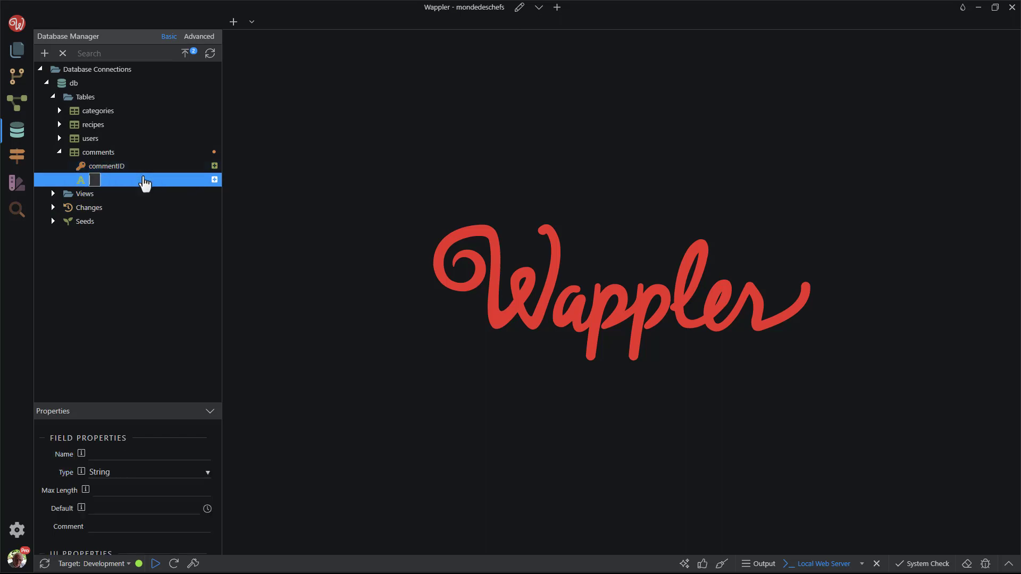
{"action": "type", "text": "recipeID"}
{"action": "key", "text": "Return"}
{"action": "left_click", "coordinate": [139, 468]}
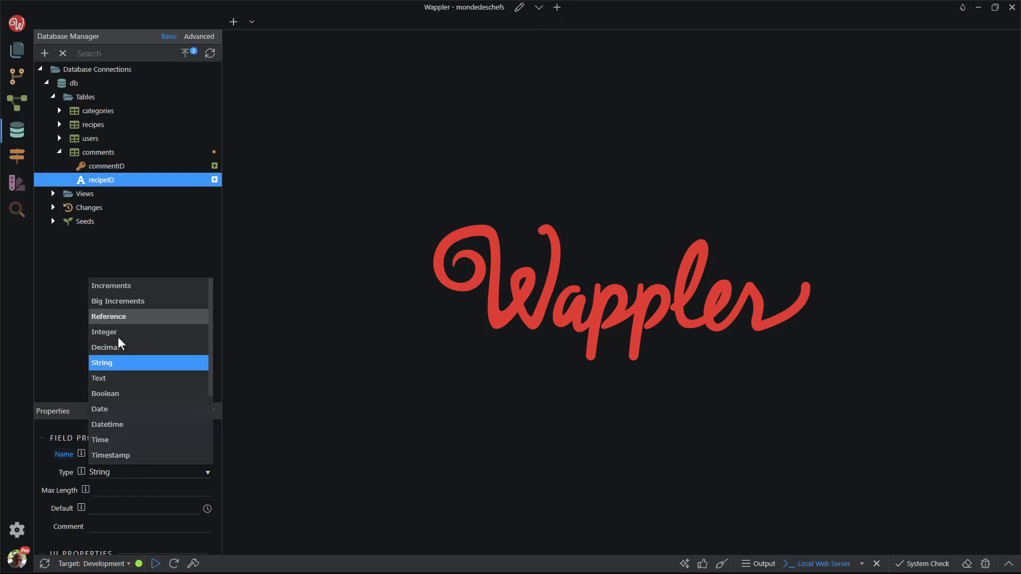
{"action": "left_click", "coordinate": [114, 315]}
{"action": "left_click", "coordinate": [145, 492]}
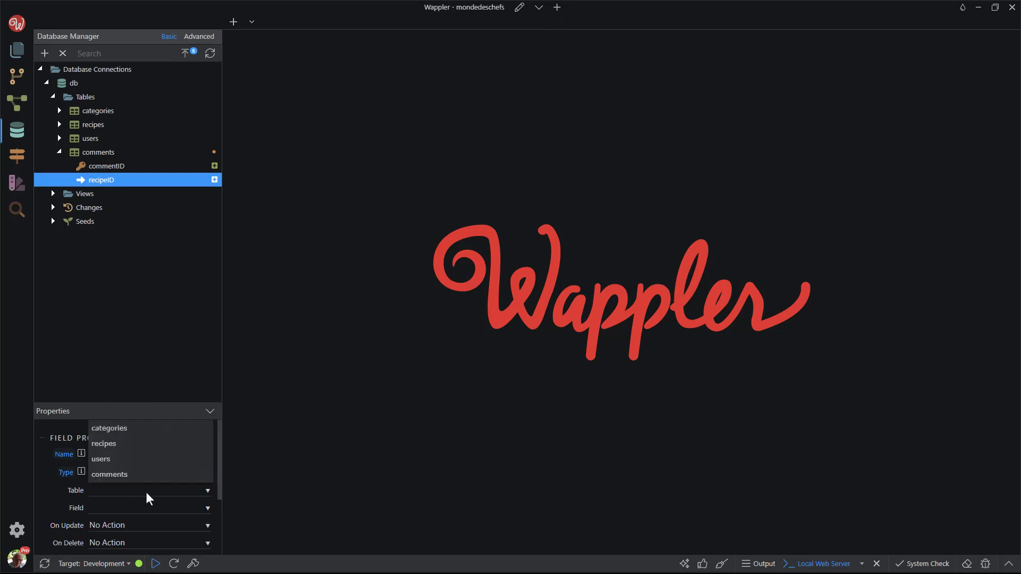
{"action": "left_click", "coordinate": [110, 447]}
{"action": "left_click", "coordinate": [152, 543]}
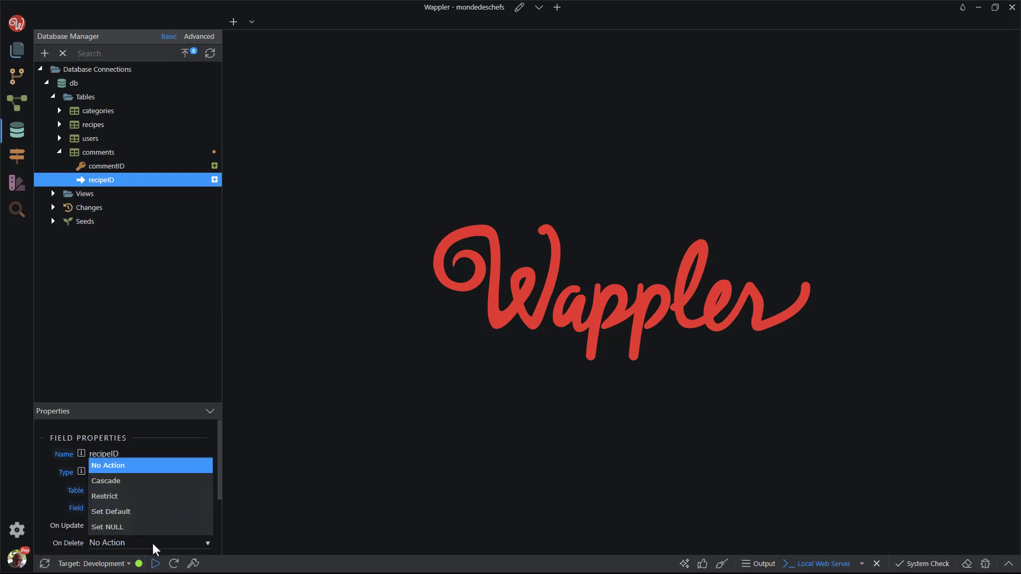
{"action": "left_click", "coordinate": [107, 481]}
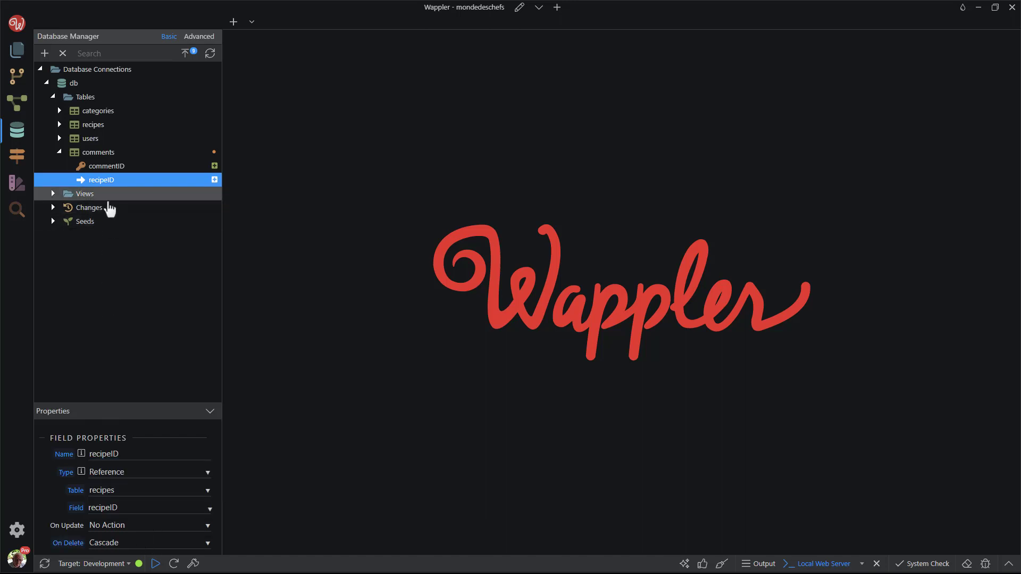
Add a userID field below recipeID as a Reference to the users table, with On Delete set to Cascade
{"action": "right_click", "coordinate": [108, 178]}
{"action": "left_click", "coordinate": [137, 192]}
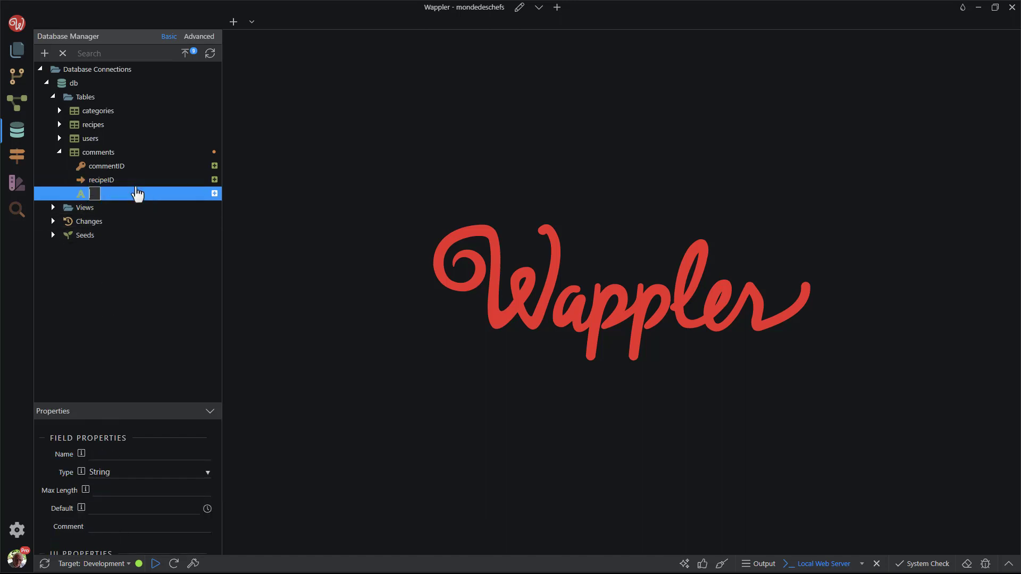
{"action": "type", "text": "userID"}
{"action": "left_click", "coordinate": [123, 474]}
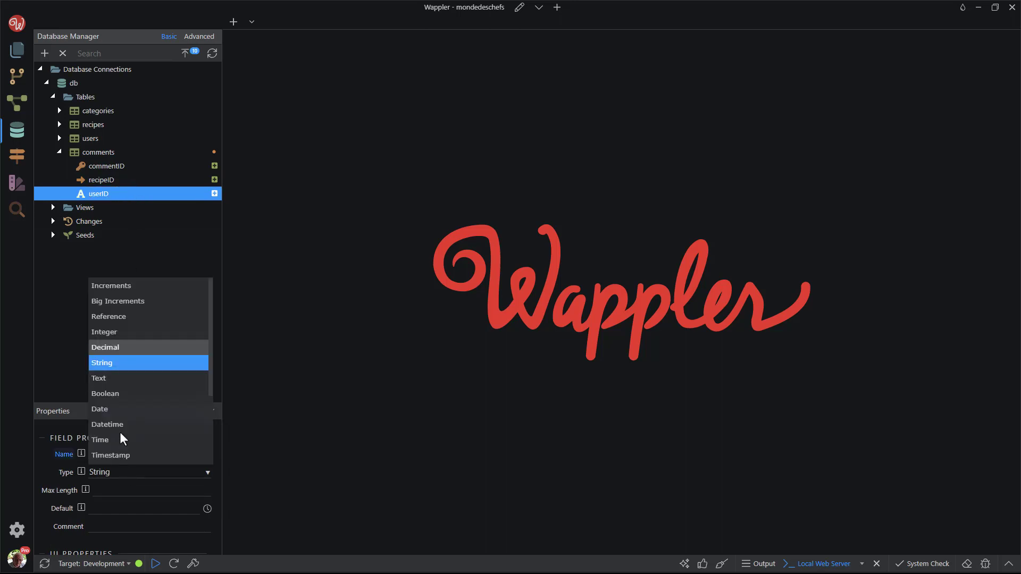
{"action": "left_click", "coordinate": [108, 319]}
{"action": "left_click", "coordinate": [162, 486]}
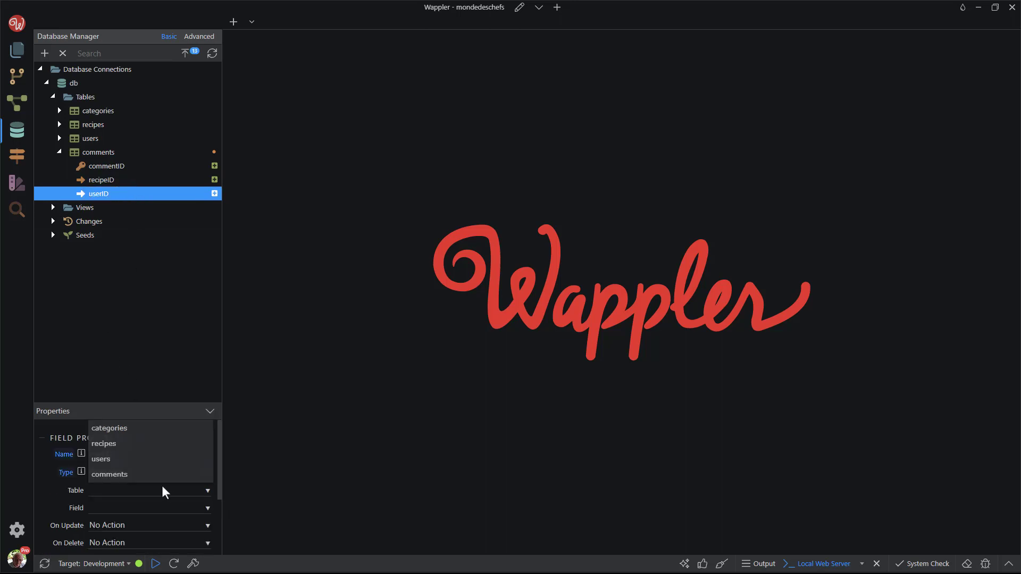
{"action": "left_click", "coordinate": [103, 455]}
{"action": "left_click", "coordinate": [136, 540]}
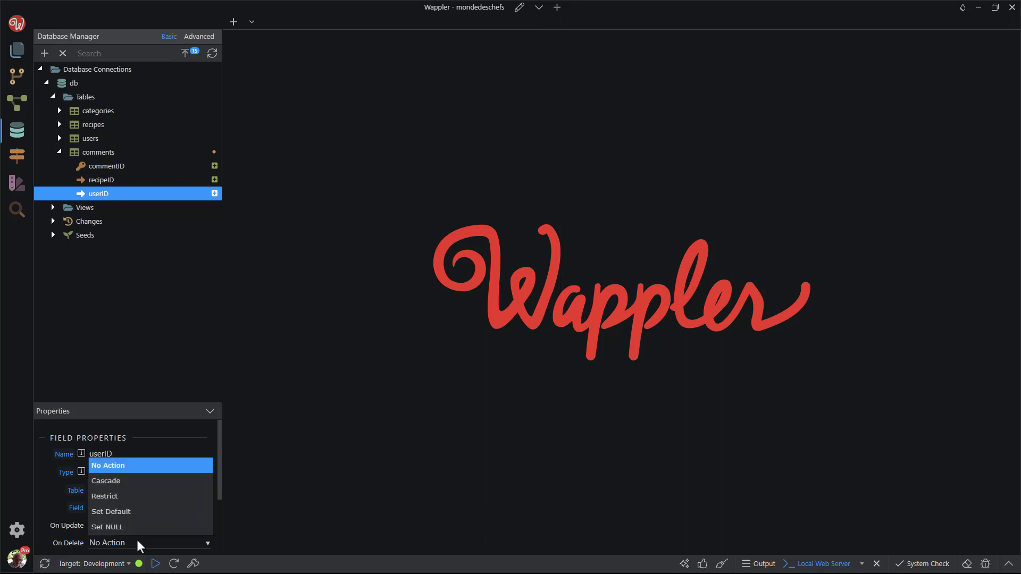
{"action": "left_click", "coordinate": [105, 480]}
Add a field named message below userID in the comments table
{"action": "right_click", "coordinate": [106, 196]}
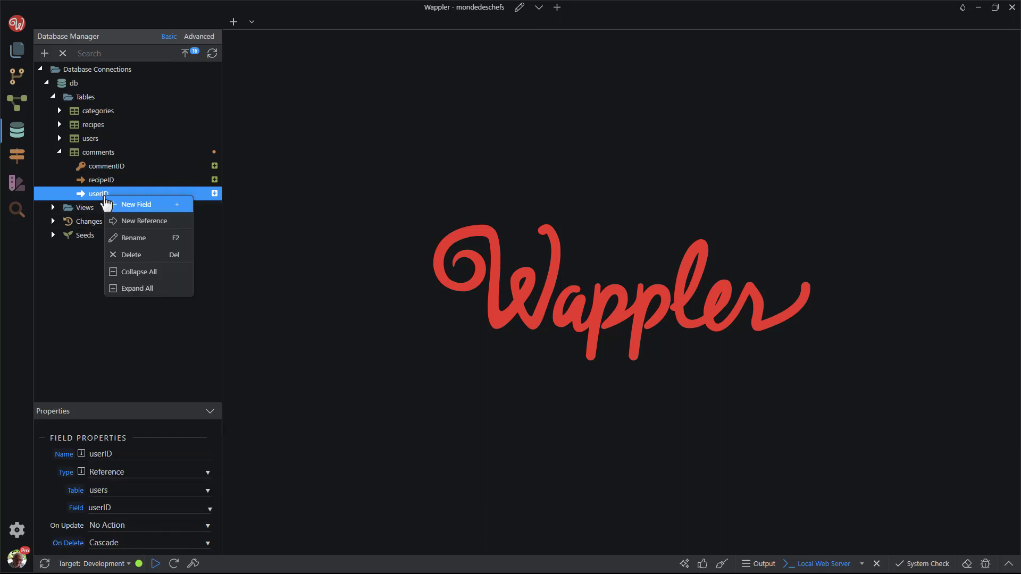
{"action": "left_click", "coordinate": [118, 205]}
{"action": "type", "text": "message"}
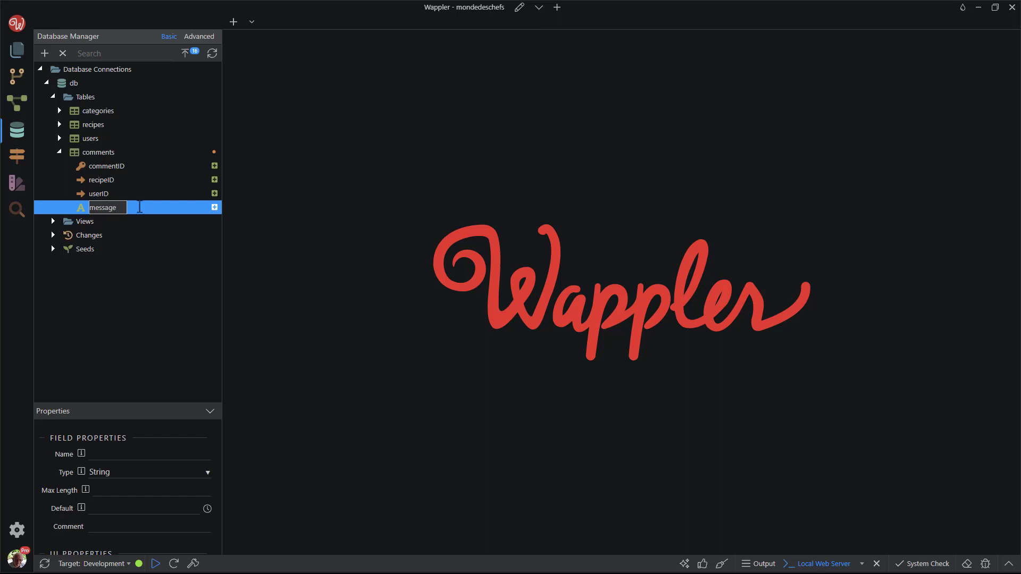
{"action": "key", "text": "Return"}
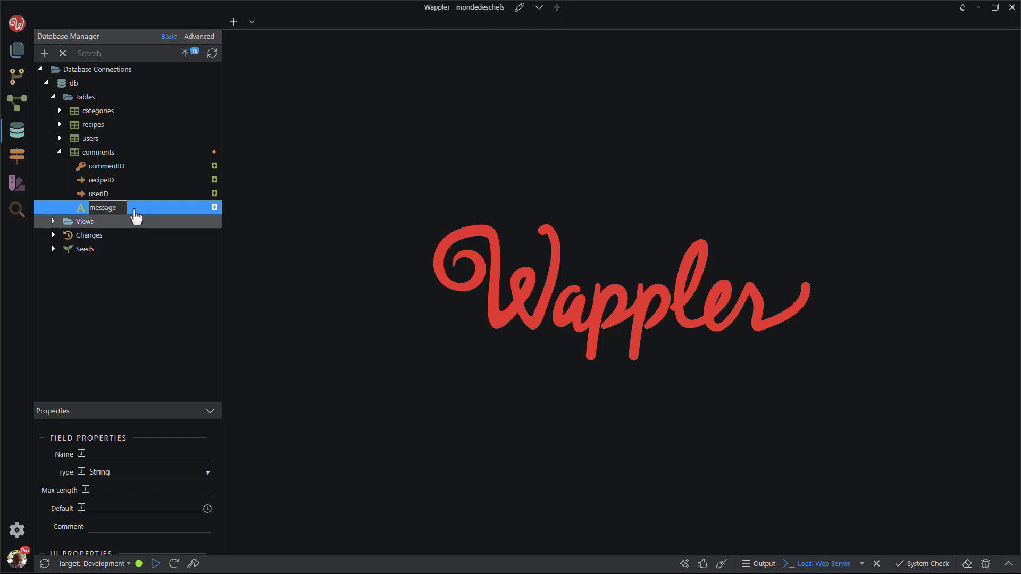
Add a field named created below message with type Timestamp and default knex.fn.now()
{"action": "right_click", "coordinate": [118, 209]}
{"action": "left_click", "coordinate": [149, 217]}
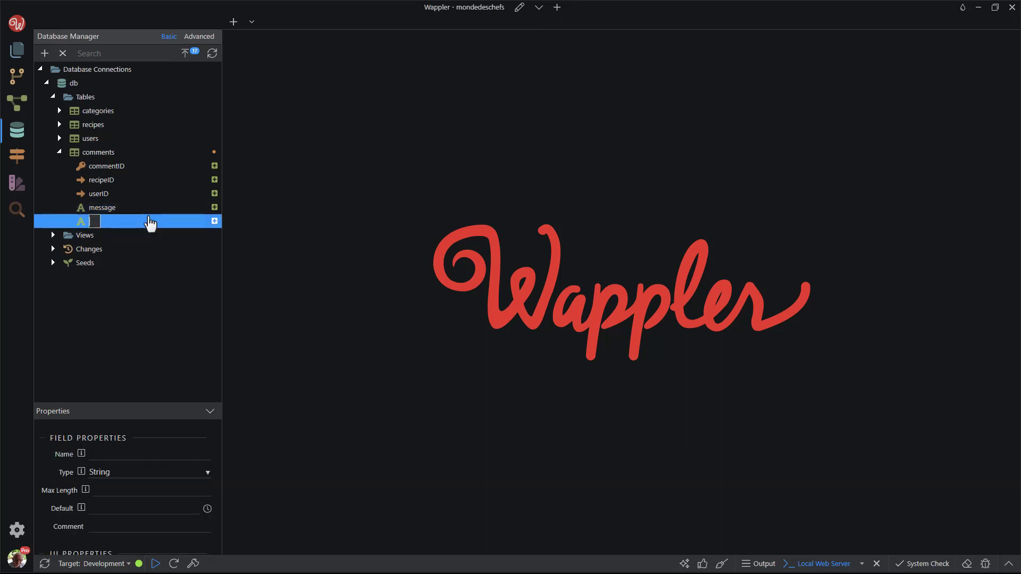
{"action": "type", "text": "created"}
{"action": "left_click", "coordinate": [148, 237]}
{"action": "left_click", "coordinate": [116, 221]}
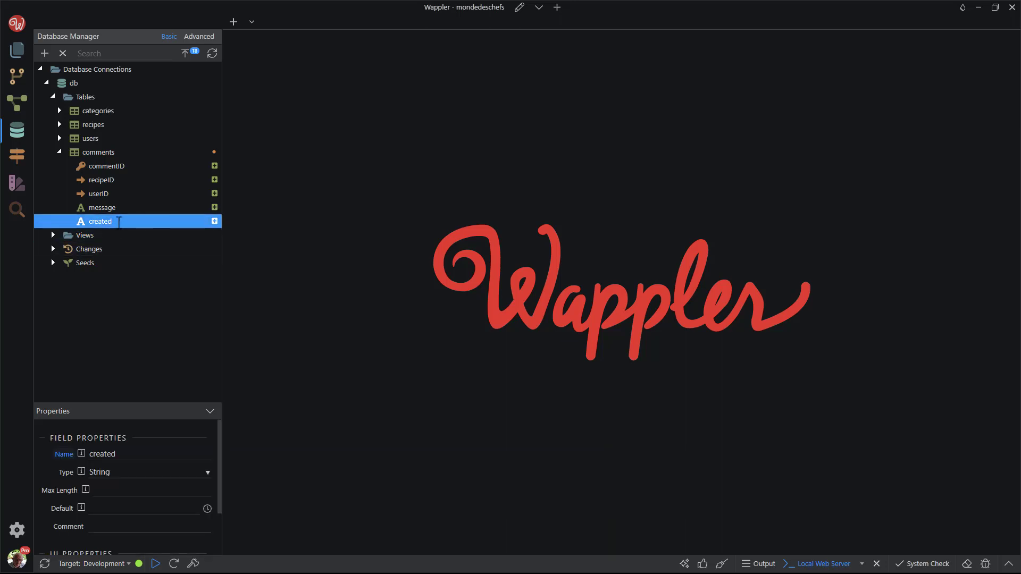
{"action": "left_click", "coordinate": [151, 472]}
{"action": "left_click", "coordinate": [131, 456]}
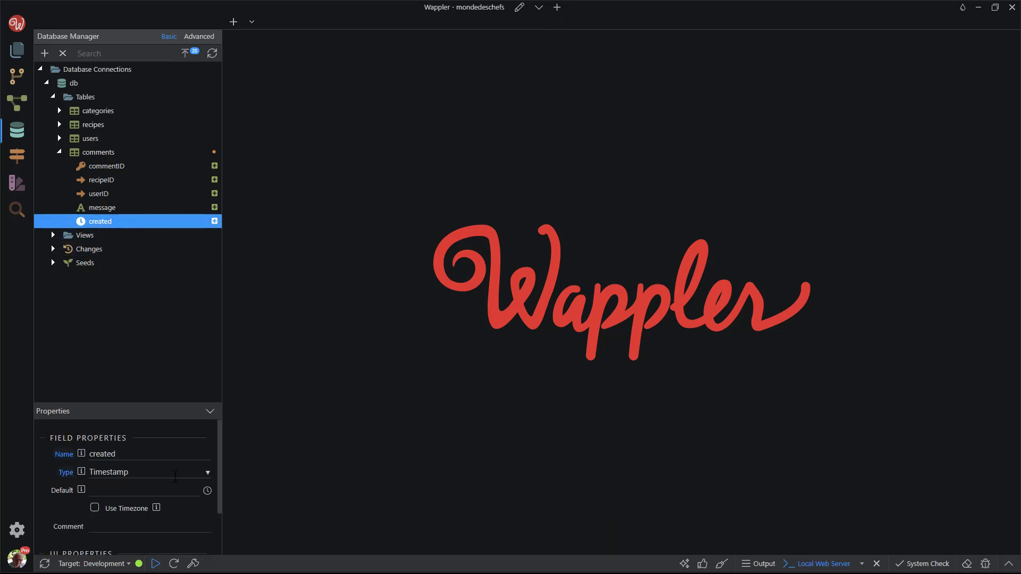
{"action": "left_click", "coordinate": [207, 491]}
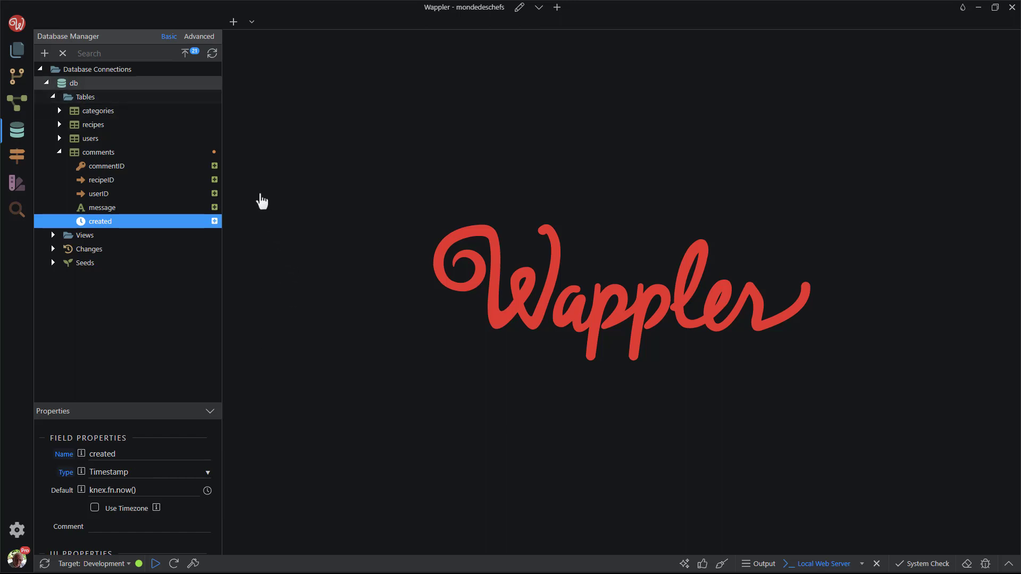
Apply the pending database changes with the description "added comments table"
{"action": "left_click", "coordinate": [195, 51]}
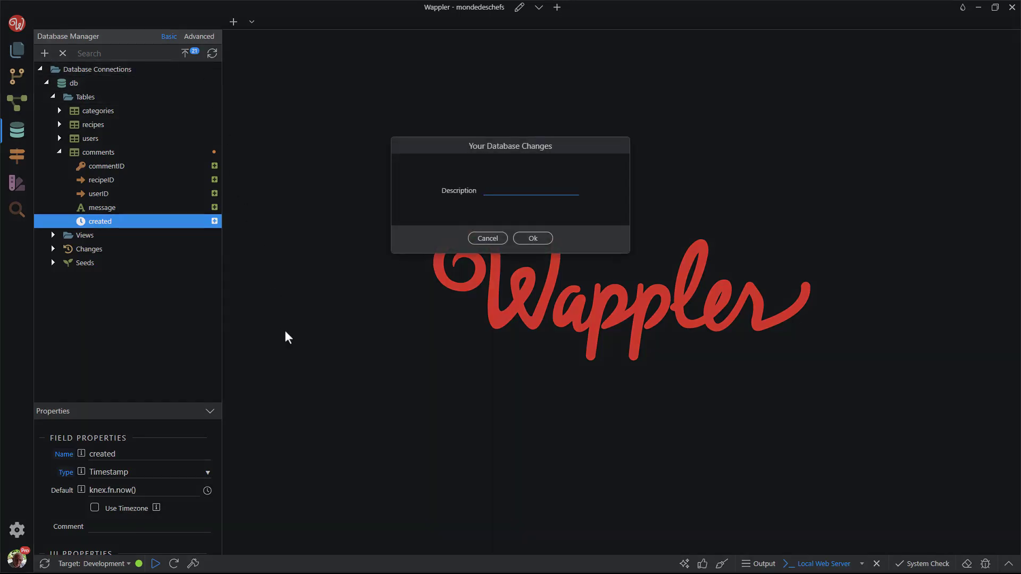
{"action": "type", "text": "added comments table"}
{"action": "left_click", "coordinate": [535, 241]}
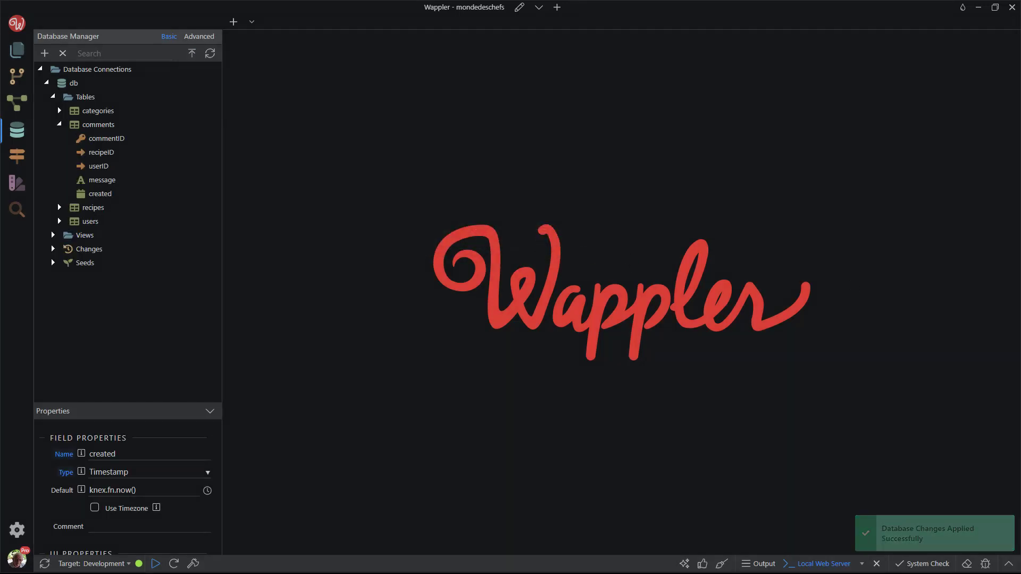
Expand the list of database changes and open the "Added comments table" change in the editor
{"action": "left_click", "coordinate": [53, 249]}
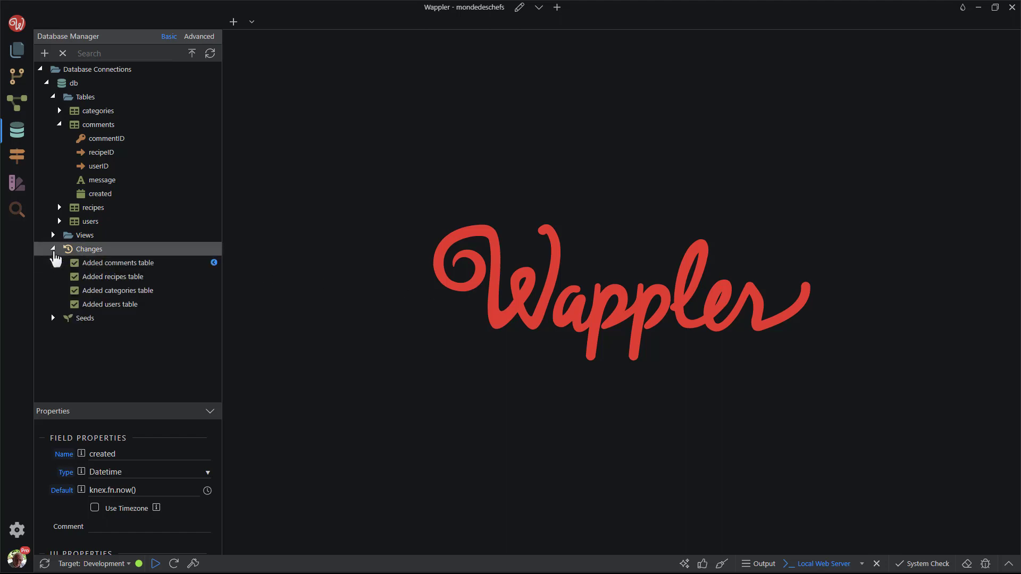
{"action": "right_click", "coordinate": [116, 273]}
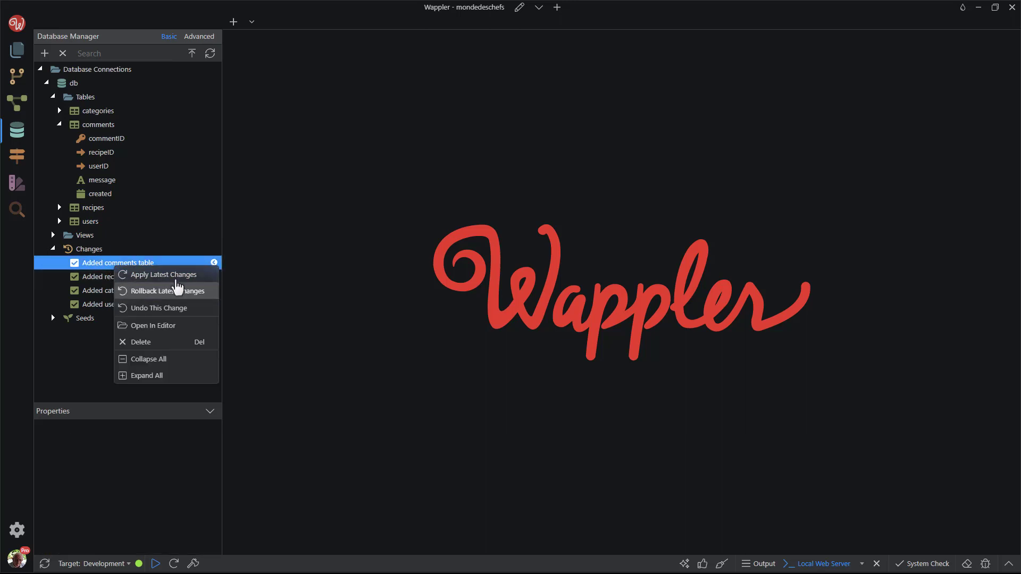
{"action": "key", "text": "Down"}
{"action": "key", "text": "Down"}
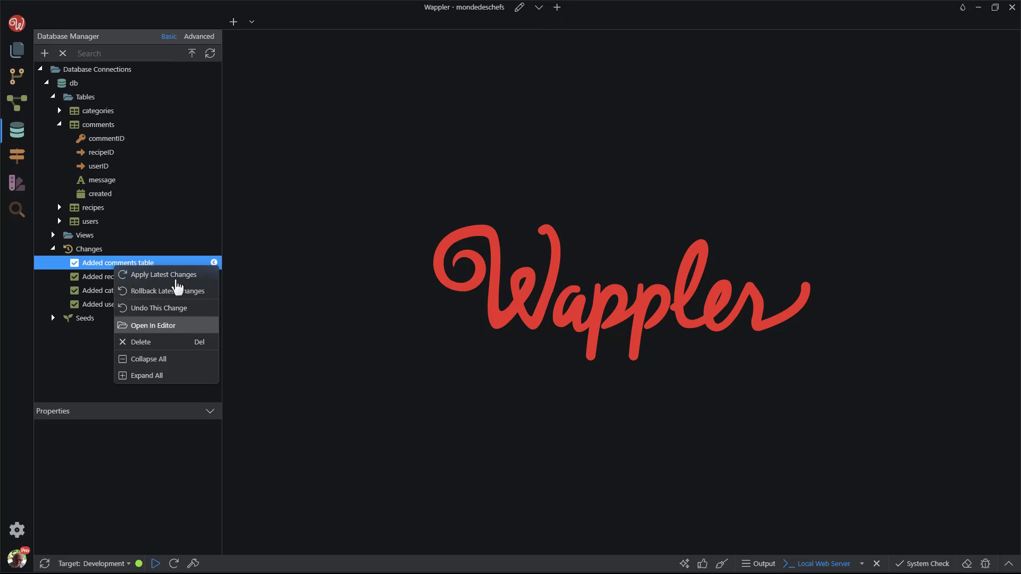
{"action": "left_click", "coordinate": [168, 328]}
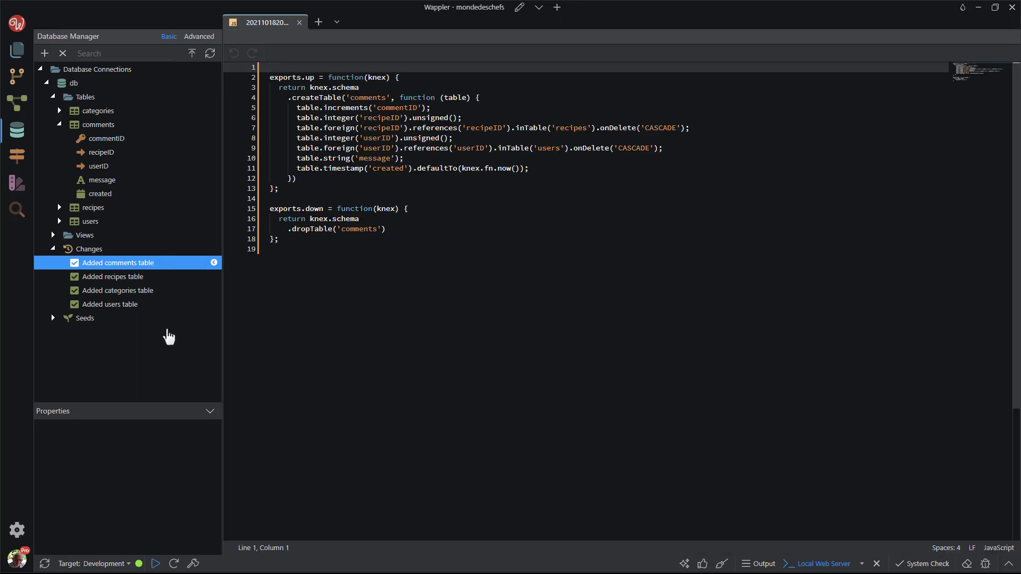